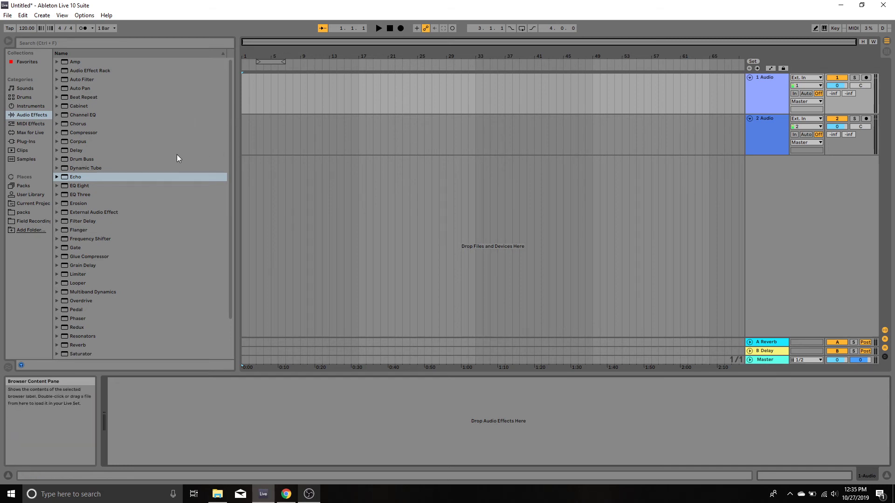
- Browse to the Metal subfolder of Footsteps in the Field Recordings location
{"action": "left_click", "coordinate": [29, 221]}
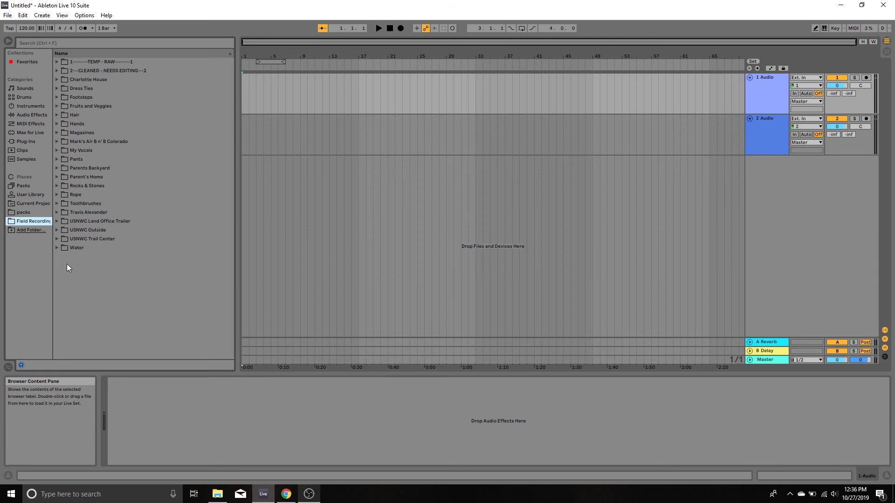
{"action": "left_click", "coordinate": [55, 98]}
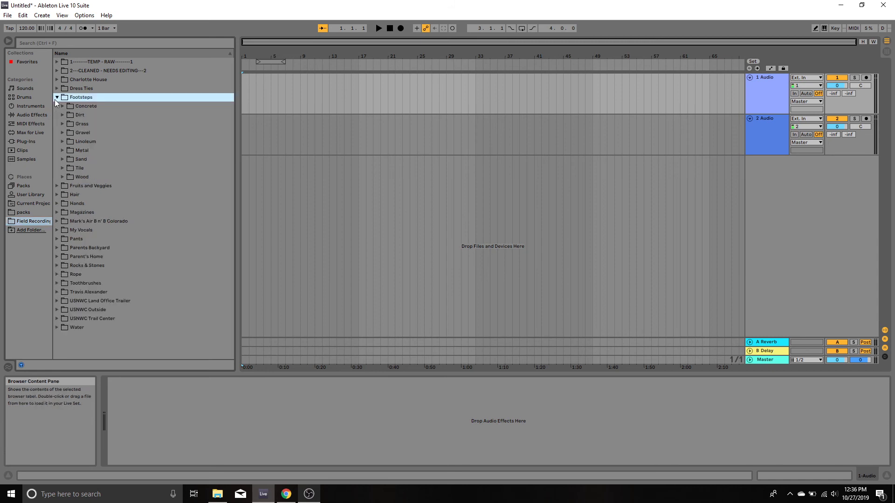
{"action": "left_click", "coordinate": [63, 150]}
- Audition the metal footstep samples one after another, from (1) through (12)
{"action": "left_click", "coordinate": [106, 160]}
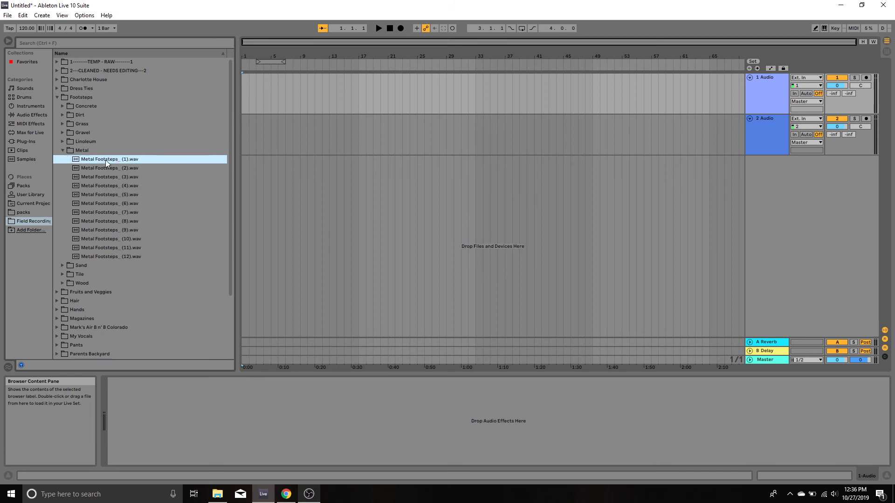
{"action": "left_click", "coordinate": [104, 171]}
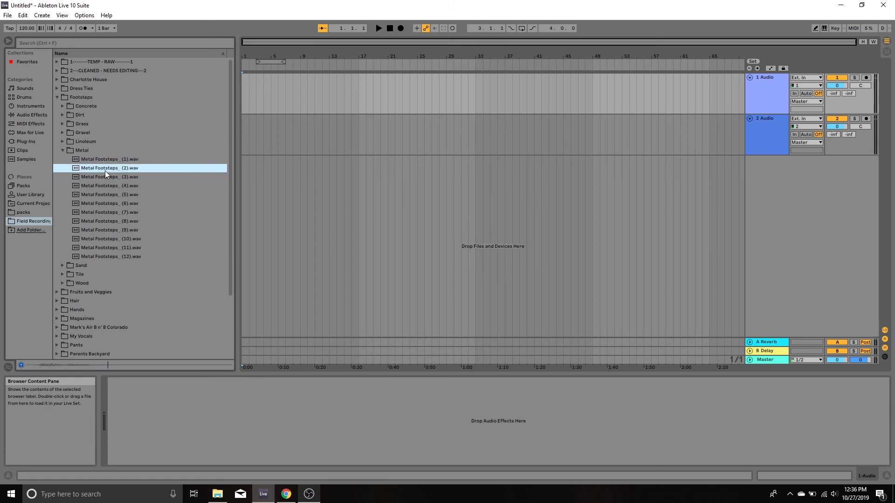
{"action": "left_click", "coordinate": [105, 178]}
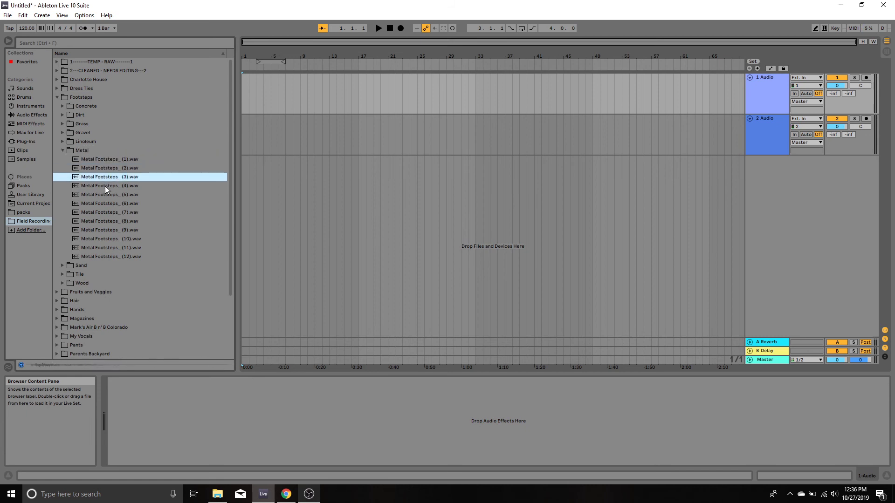
{"action": "left_click", "coordinate": [105, 186]}
{"action": "left_click", "coordinate": [105, 193]}
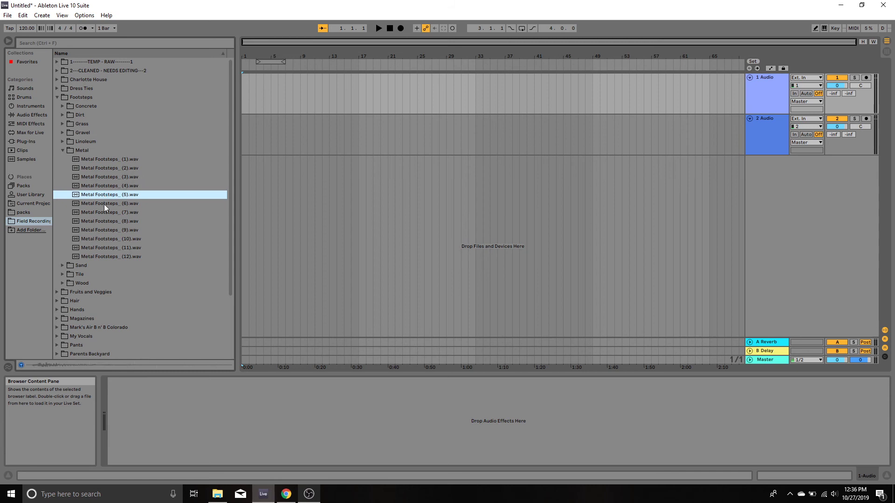
{"action": "left_click", "coordinate": [104, 204]}
{"action": "left_click", "coordinate": [104, 213]}
{"action": "left_click", "coordinate": [105, 224]}
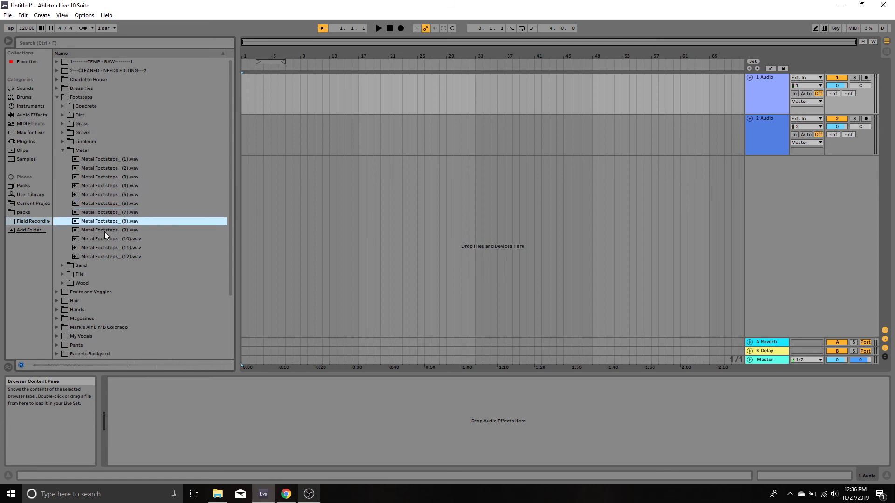
{"action": "left_click", "coordinate": [104, 232]}
{"action": "left_click", "coordinate": [104, 241]}
{"action": "left_click", "coordinate": [105, 250]}
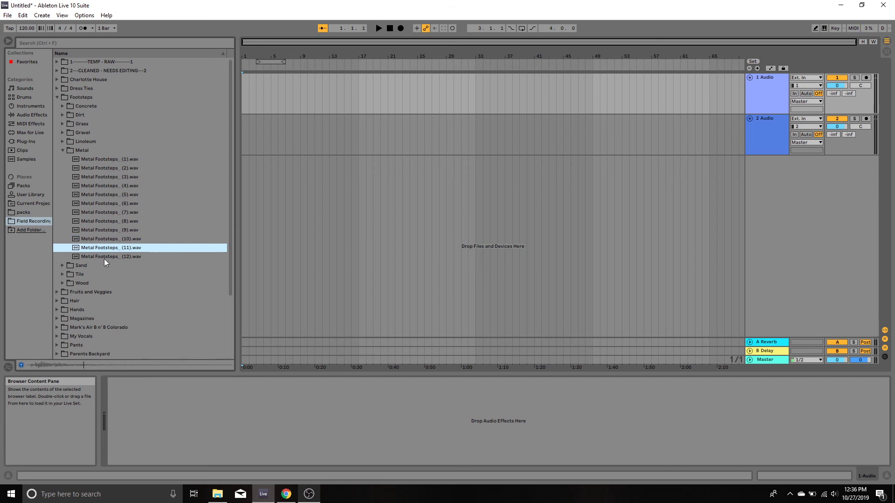
{"action": "left_click", "coordinate": [103, 258]}
- Place the sample Metal Footsteps_ (11).wav on the first audio track at bar 17
{"action": "left_click", "coordinate": [99, 248]}
{"action": "left_click_drag", "start_coordinate": [99, 252], "coordinate": [361, 97]}
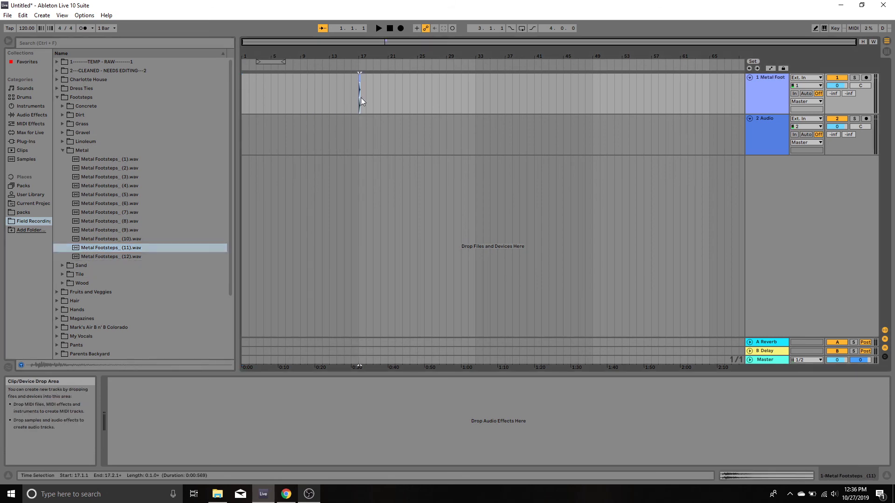
- Show the metal footstep clip's sample settings and time-stretch its end to about 19.2.2
{"action": "mouse_move", "coordinate": [369, 56]}
{"action": "left_mouse_down"}
{"action": "mouse_move", "coordinate": [370, 94]}
{"action": "mouse_move", "coordinate": [351, 112]}
{"action": "mouse_move", "coordinate": [369, 116]}
{"action": "mouse_move", "coordinate": [384, 54]}
{"action": "left_mouse_up"}
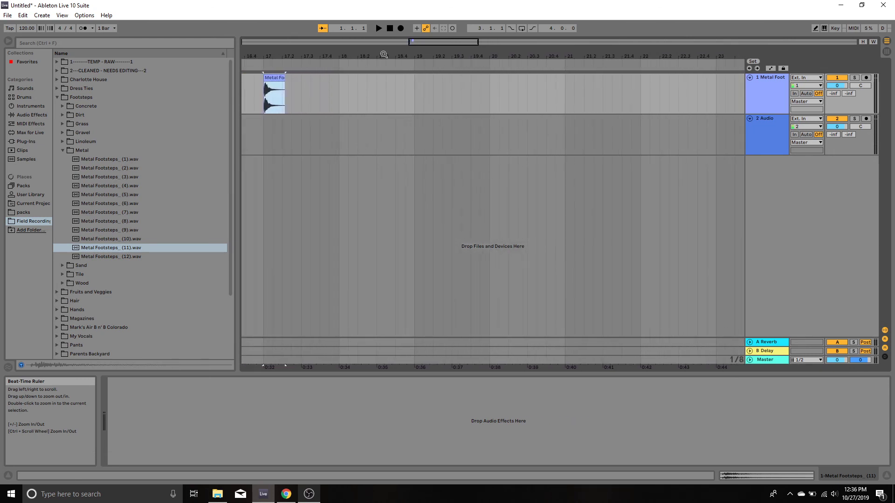
{"action": "left_click", "coordinate": [285, 82]}
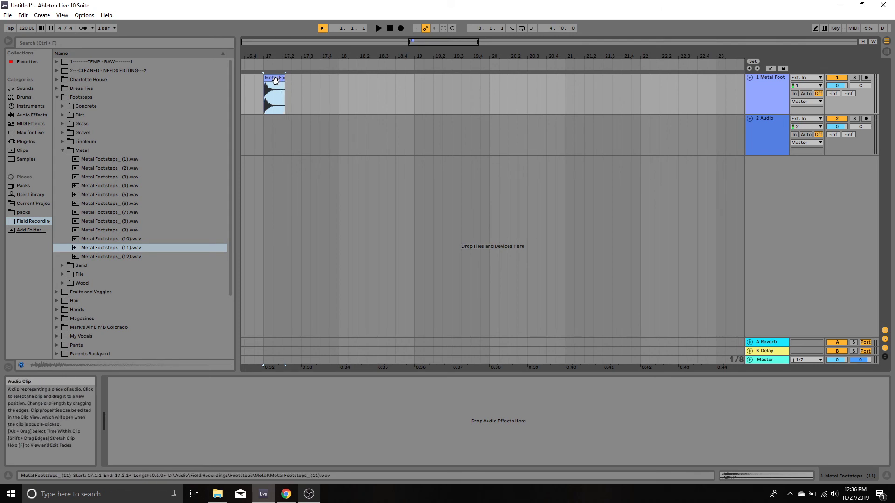
{"action": "double_click", "coordinate": [275, 80]}
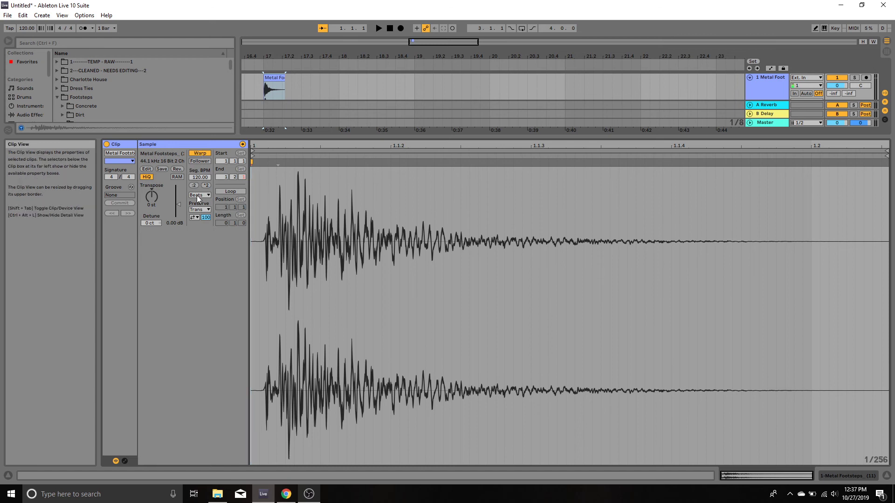
{"action": "left_click", "coordinate": [282, 79]}
{"action": "left_click_drag", "start_coordinate": [281, 79], "coordinate": [442, 78]}
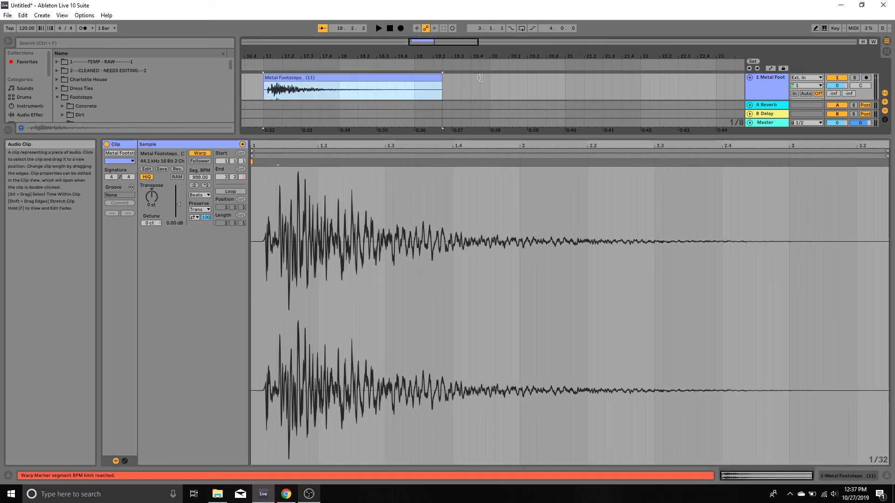
- Freeze the track with the stretched footstep clip and flatten it to audio
{"action": "left_click", "coordinate": [854, 477]}
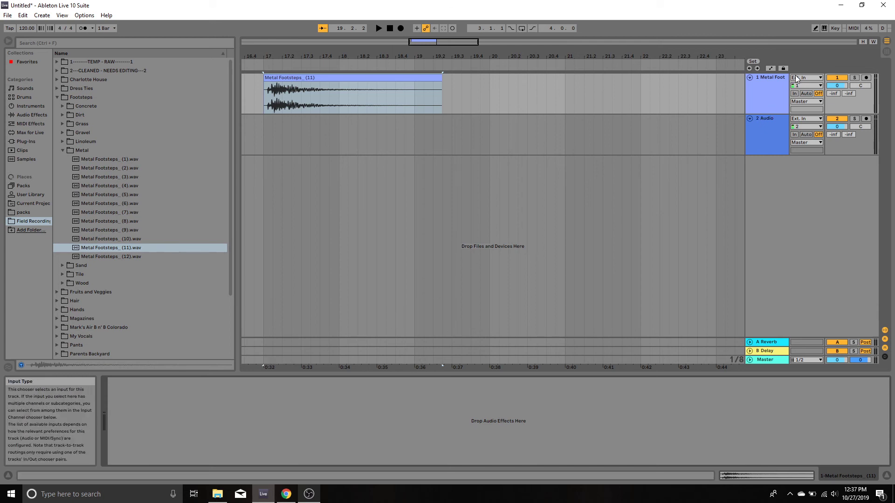
{"action": "right_click", "coordinate": [766, 87]}
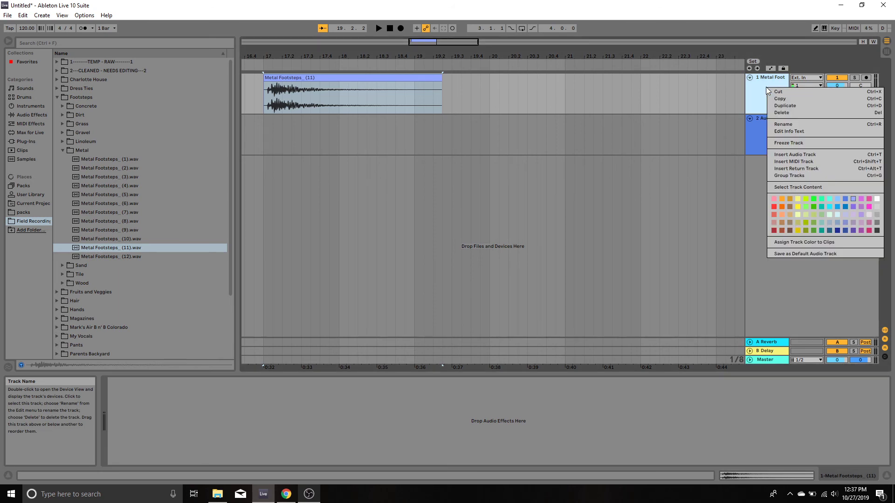
{"action": "left_click", "coordinate": [783, 143]}
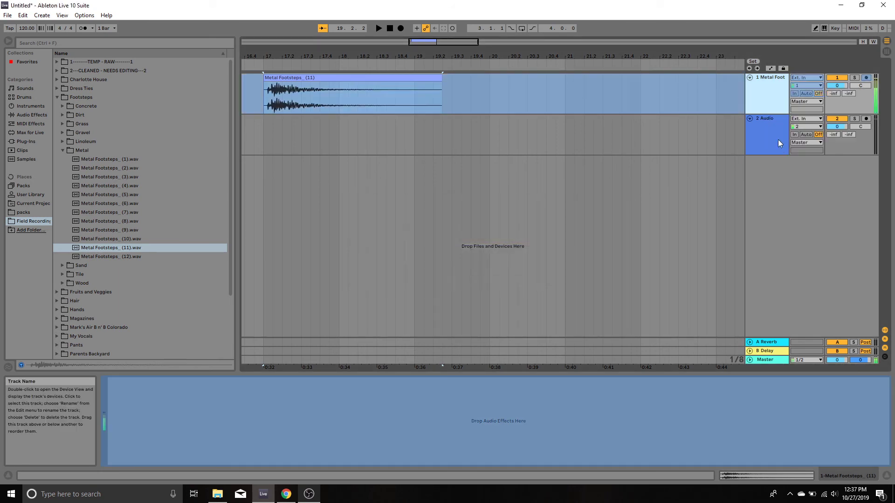
{"action": "right_click", "coordinate": [770, 88]}
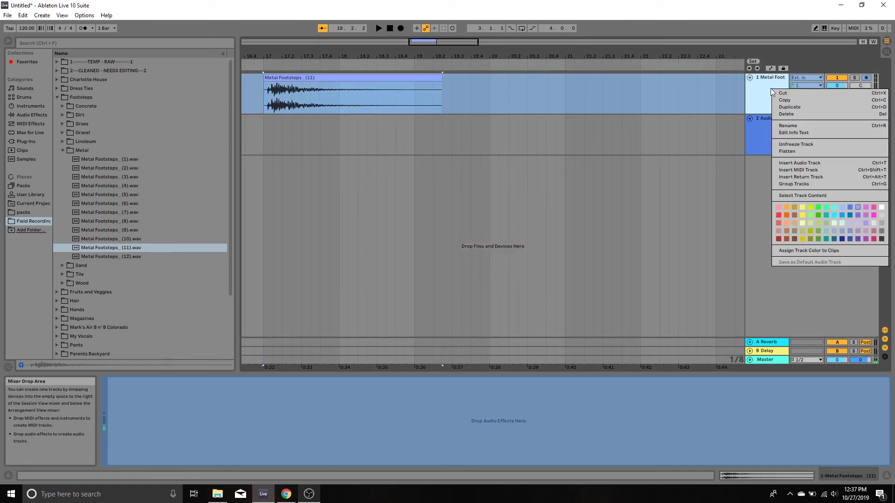
{"action": "left_click", "coordinate": [786, 152]}
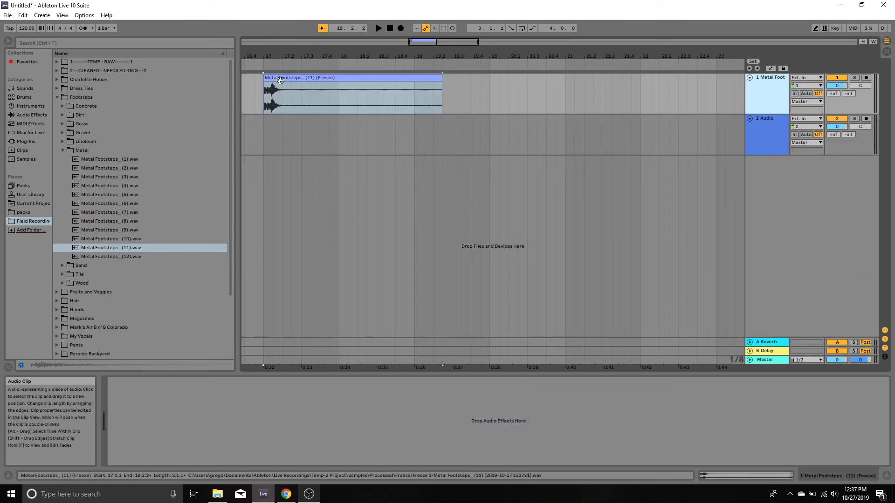
- Undo the flattening and the freezing of the footstep track
{"action": "key", "text": "ctrl+z"}
{"action": "key", "text": "ctrl+z"}
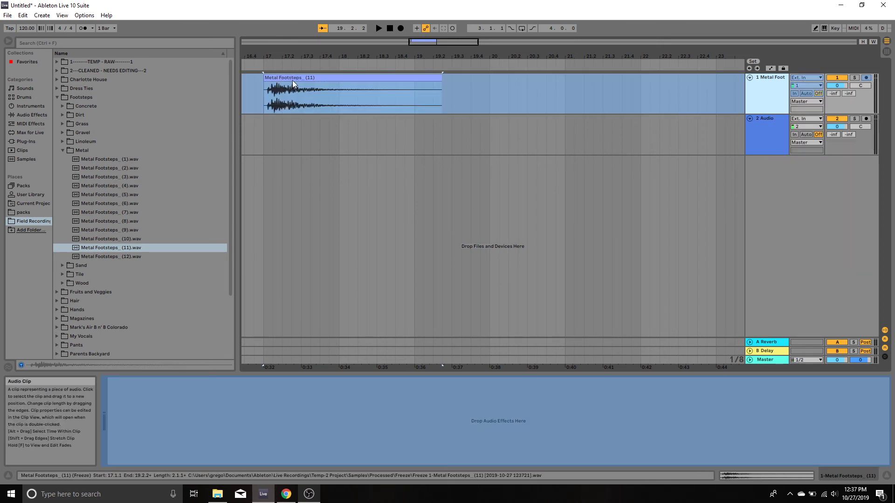
- Reopen the stretched clip's sample settings and play it in Beats warp mode
{"action": "double_click", "coordinate": [296, 79]}
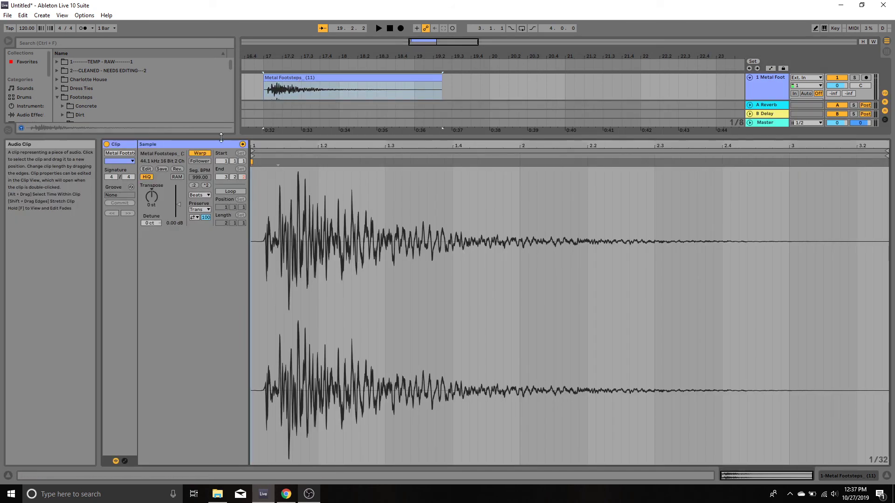
{"action": "left_click", "coordinate": [199, 195]}
{"action": "left_click", "coordinate": [297, 89]}
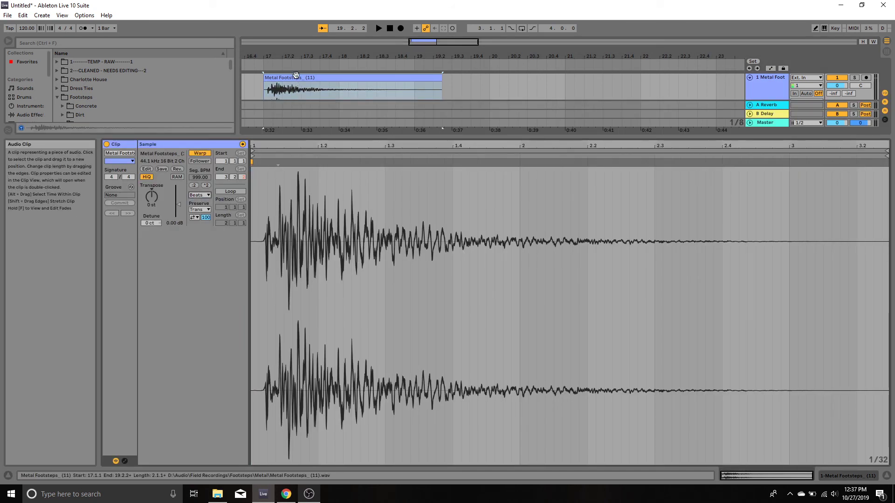
{"action": "key", "text": "space"}
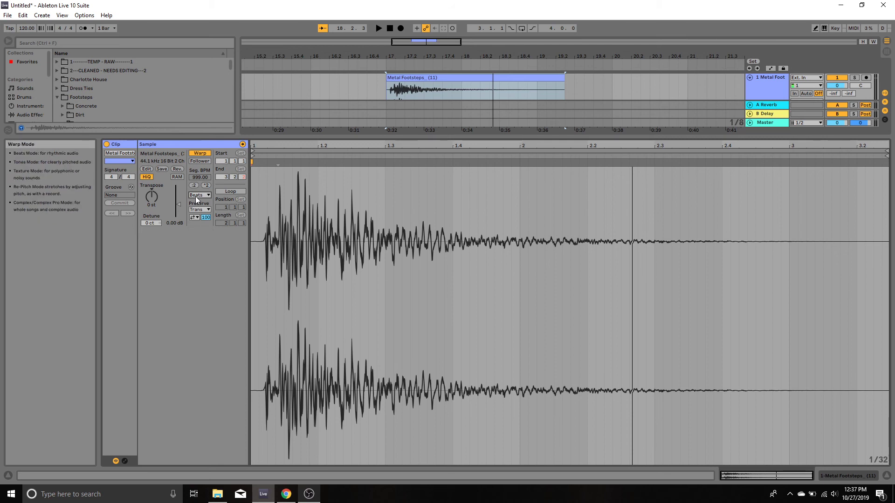
- Switch the clip's warp mode to Tones and set its grain size to 100
{"action": "left_click", "coordinate": [196, 200]}
{"action": "left_click", "coordinate": [197, 211]}
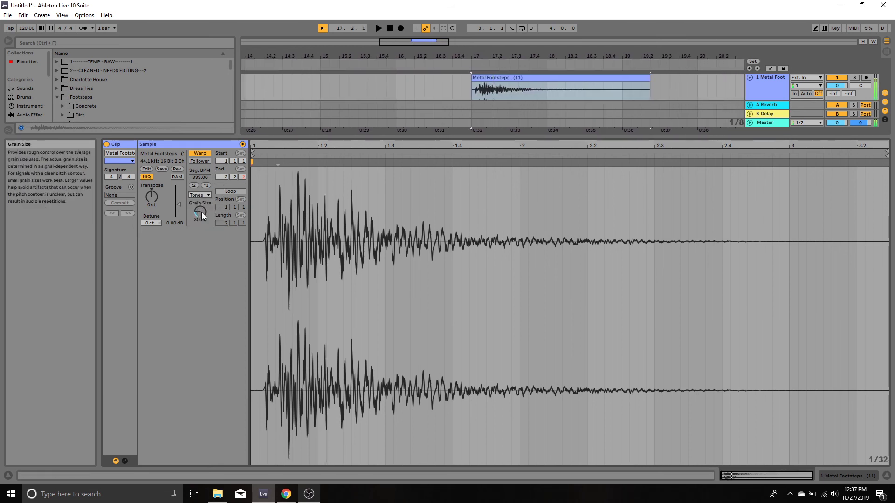
{"action": "left_click_drag", "start_coordinate": [202, 216], "coordinate": [201, 209]}
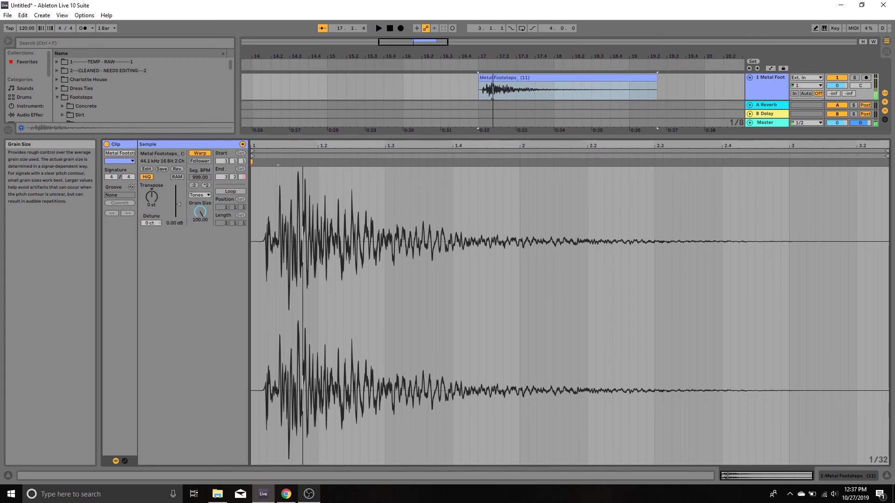
- Switch the clip's warp mode to Texture, set Flux to 100 and play the clip
{"action": "left_click", "coordinate": [200, 195]}
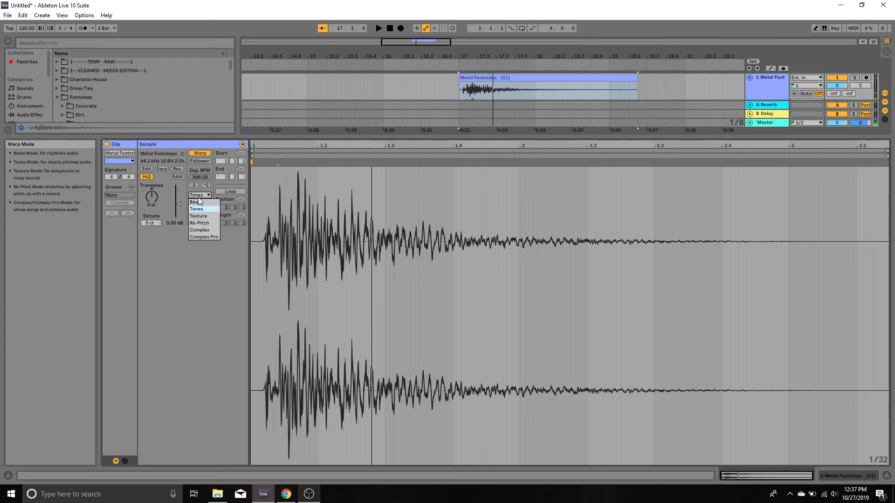
{"action": "left_click", "coordinate": [198, 216]}
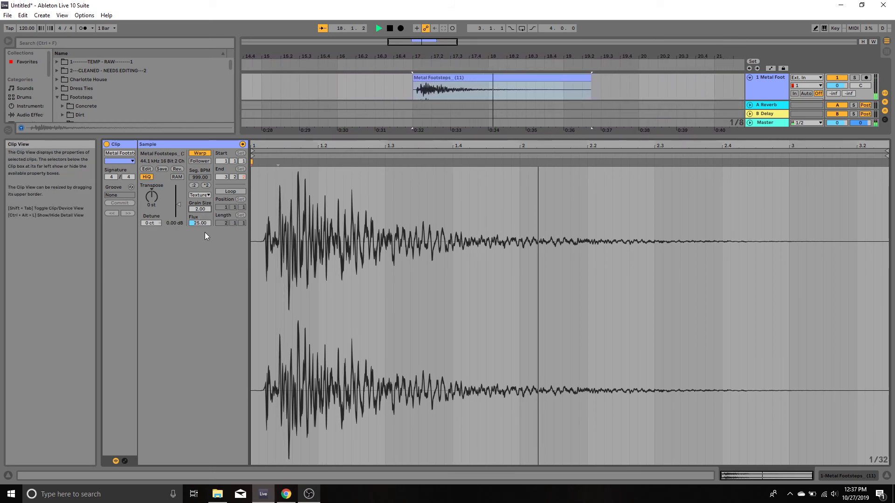
{"action": "key", "text": "space"}
{"action": "left_click_drag", "start_coordinate": [200, 225], "coordinate": [200, 188]}
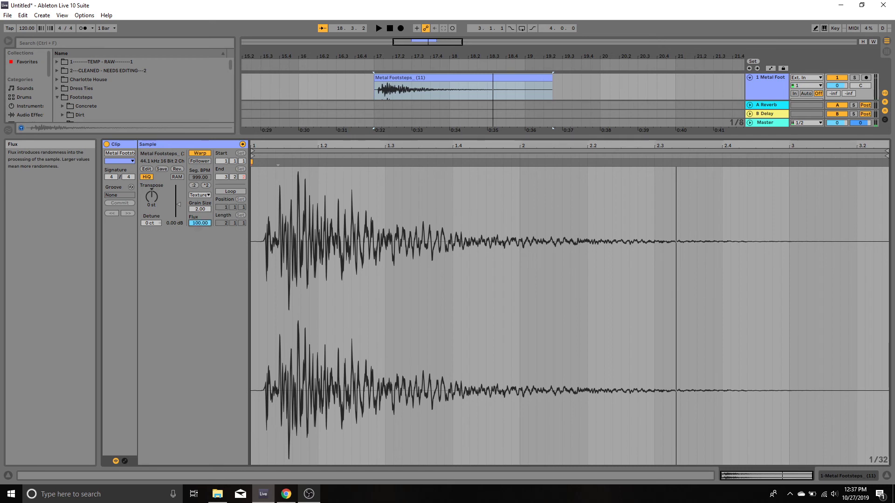
{"action": "key", "text": "space"}
{"action": "key", "text": "space"}
- Set the clip's Flux to 0 and raise the Texture grain size while playing it
{"action": "left_click_drag", "start_coordinate": [199, 223], "coordinate": [200, 271]}
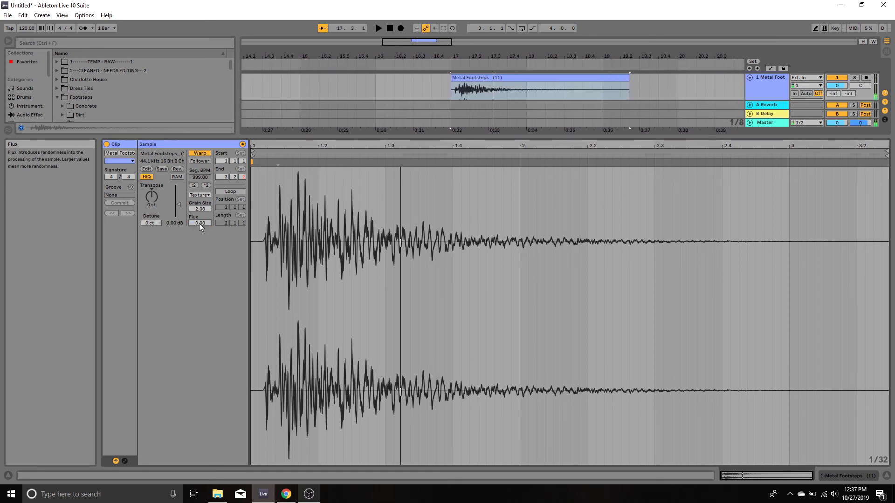
{"action": "key", "text": "space"}
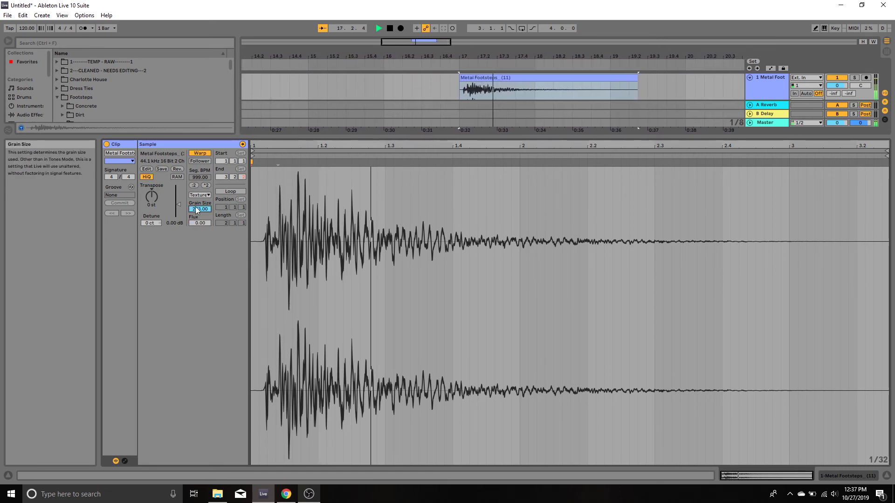
{"action": "key", "text": "space"}
- Switch the clip's warp mode to Re-Pitch and play the stretched footstep
{"action": "left_click", "coordinate": [203, 195]}
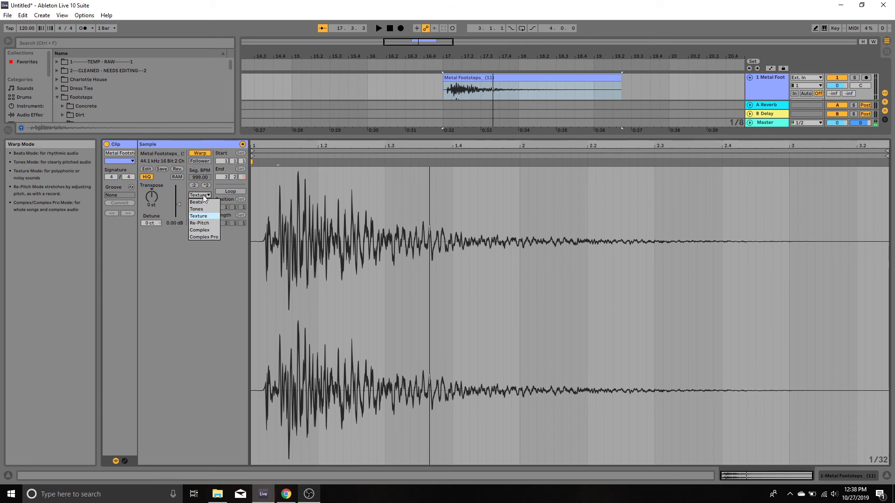
{"action": "left_click", "coordinate": [204, 224]}
{"action": "key", "text": "space"}
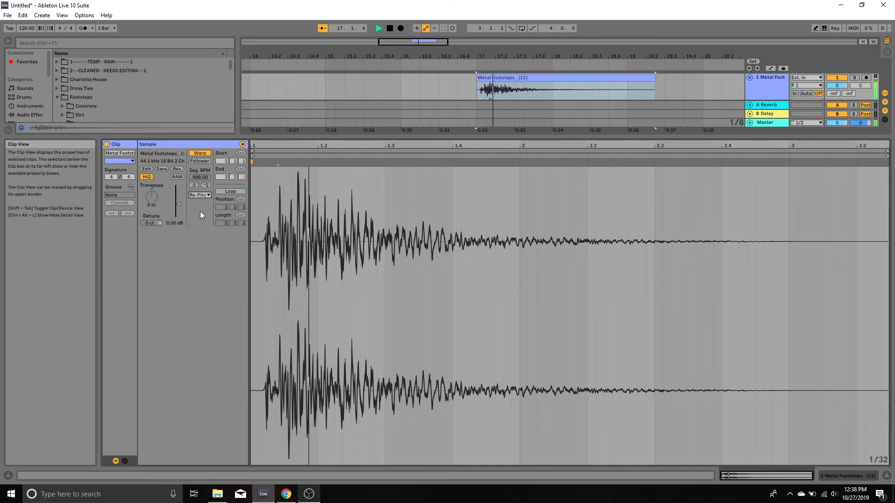
{"action": "key", "text": "space"}
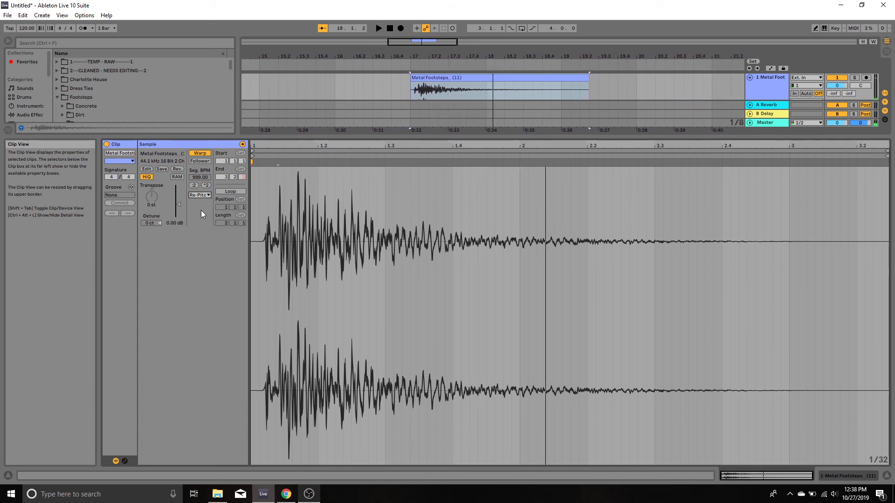
- Switch the clip's warp mode to Complex and play the stretched footstep
{"action": "left_click", "coordinate": [202, 194]}
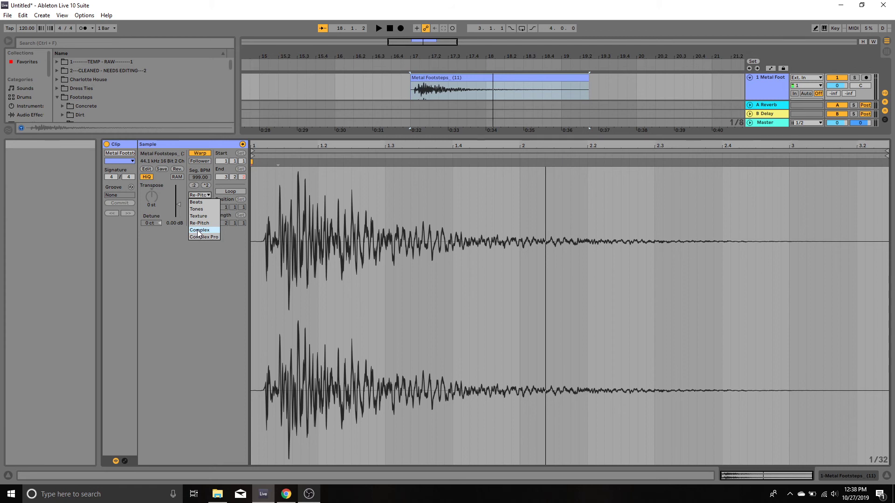
{"action": "key", "text": "space"}
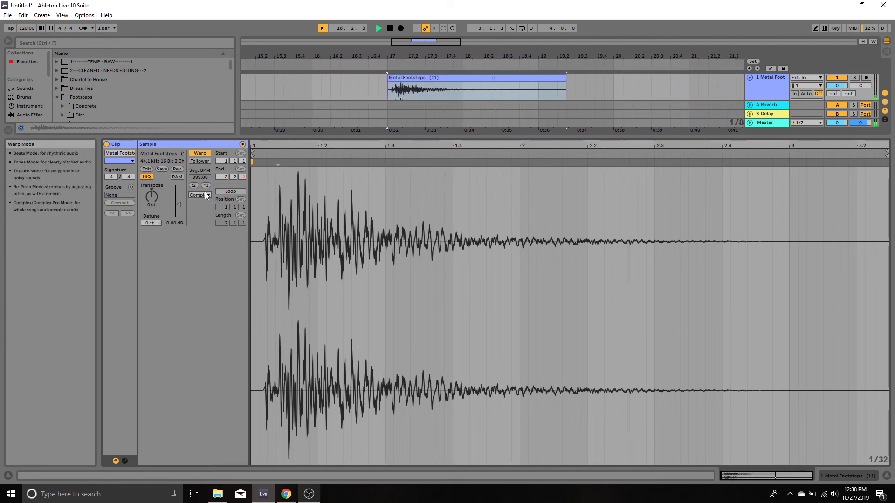
- Switch the clip's warp mode to Complex Pro, set Formants to 100 and Envelope to 256, and play the clip
{"action": "left_click", "coordinate": [201, 195]}
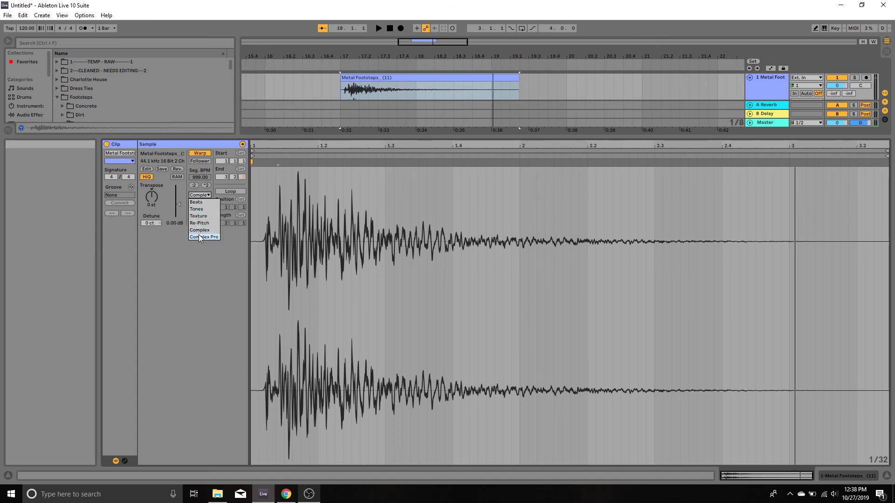
{"action": "left_click", "coordinate": [198, 234]}
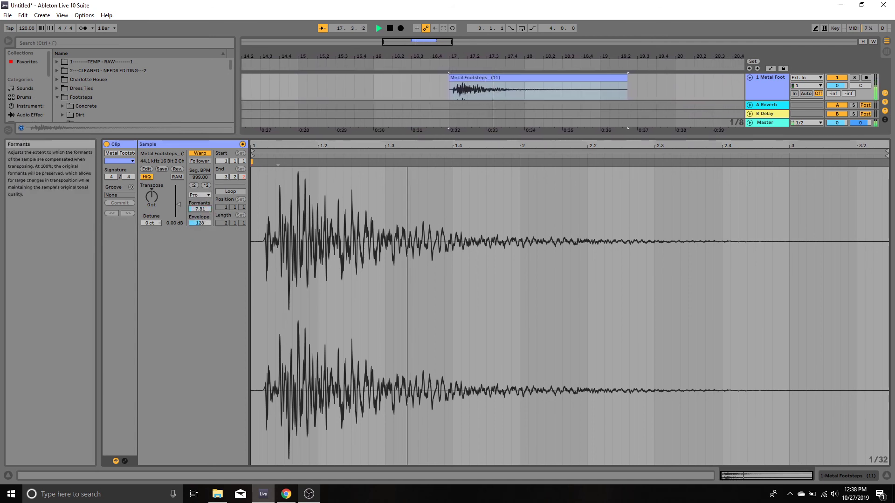
{"action": "left_click_drag", "start_coordinate": [200, 224], "coordinate": [200, 196]}
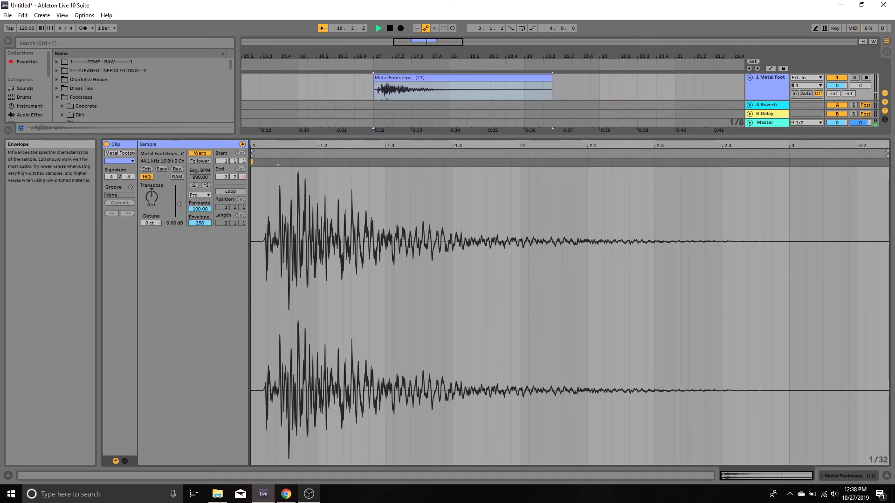
{"action": "key", "text": "space"}
{"action": "key", "text": "space"}
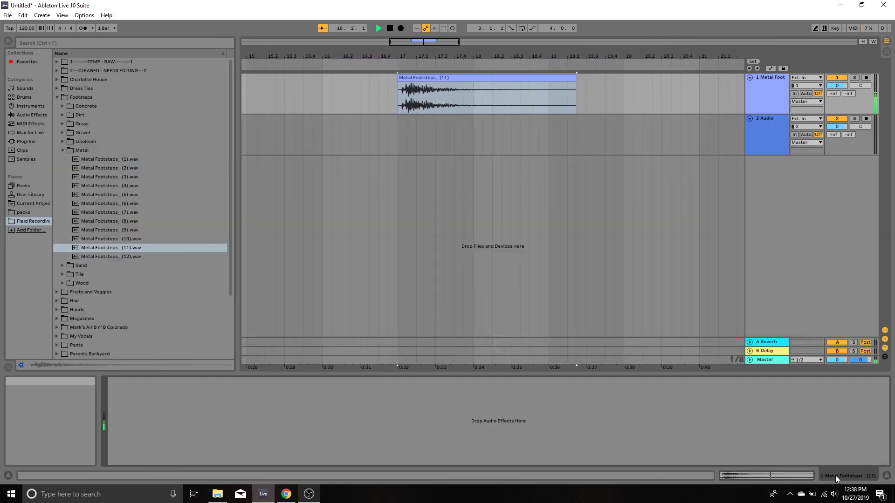
- Freeze the metal footstep track and flatten it to audio
{"action": "left_click", "coordinate": [835, 478]}
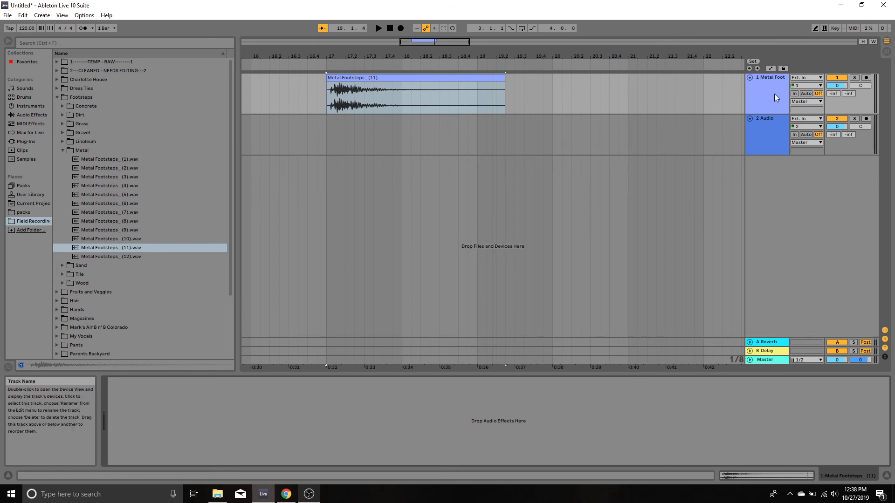
{"action": "right_click", "coordinate": [760, 94]}
{"action": "left_click", "coordinate": [788, 151]}
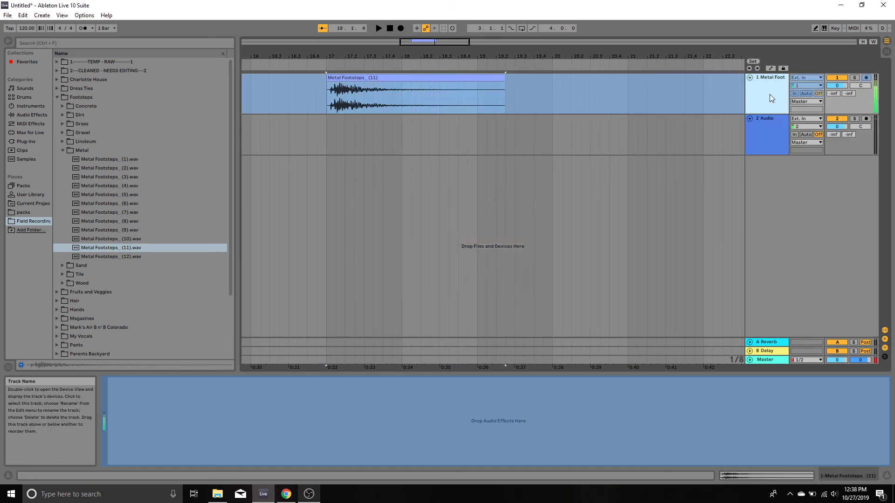
{"action": "right_click", "coordinate": [770, 94]}
{"action": "left_click", "coordinate": [793, 157]}
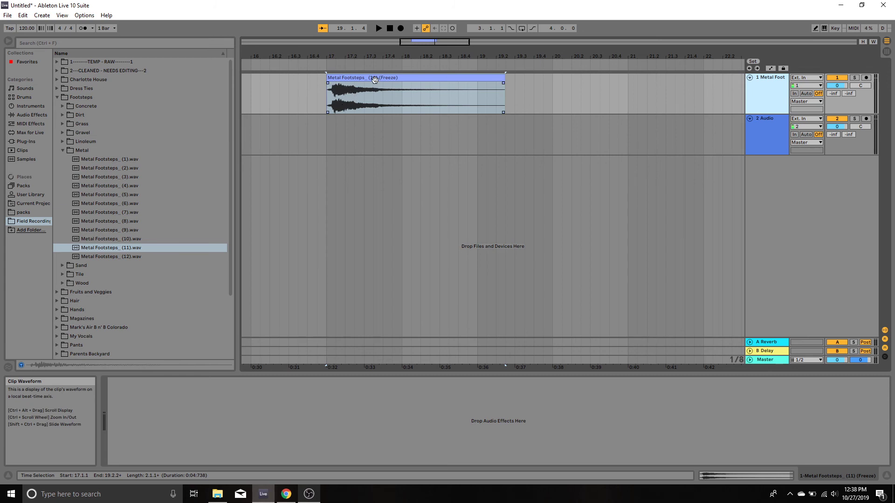
- Stretch the flattened clip further so it ends at about bar 36, and play it in Beats warp mode
{"action": "mouse_move", "coordinate": [504, 62]}
{"action": "left_mouse_down"}
{"action": "mouse_move", "coordinate": [323, 56]}
{"action": "mouse_move", "coordinate": [325, 79]}
{"action": "mouse_move", "coordinate": [701, 81]}
{"action": "left_mouse_up"}
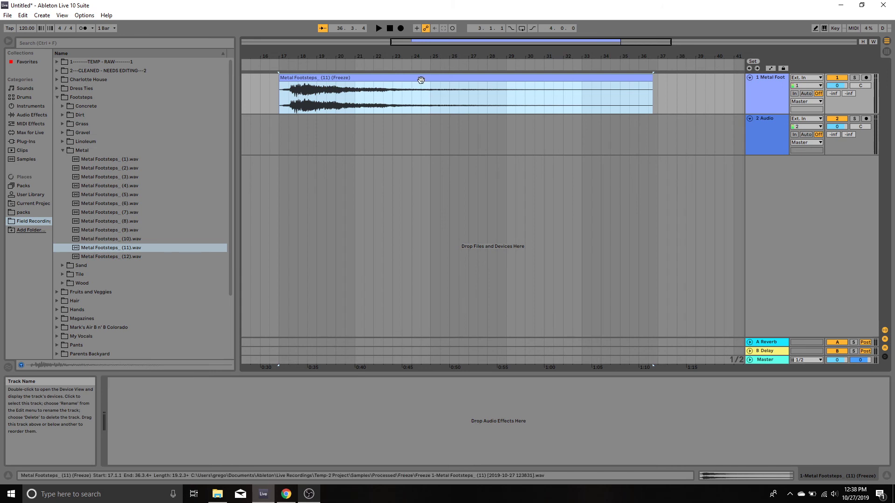
{"action": "left_click", "coordinate": [418, 79]}
{"action": "double_click", "coordinate": [417, 80]}
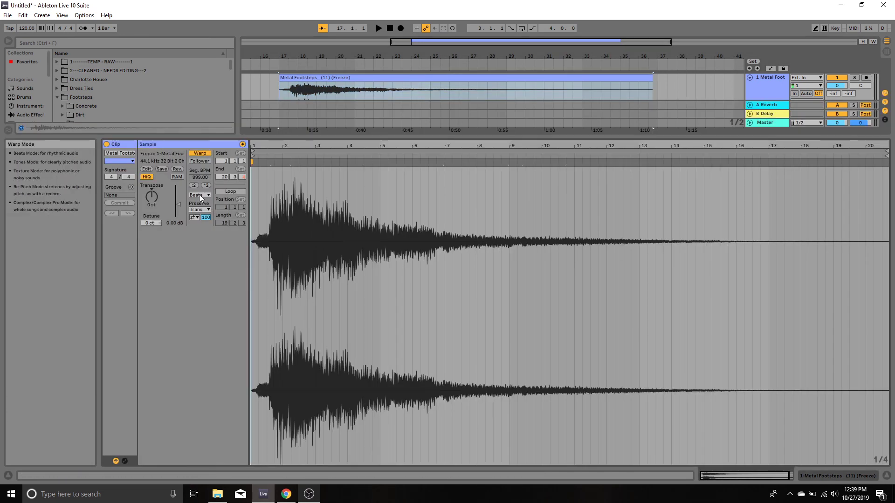
{"action": "key", "text": "space"}
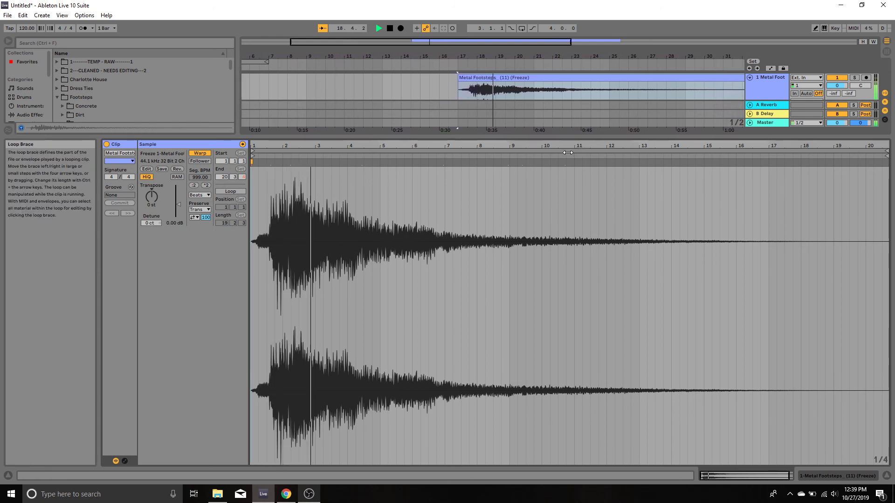
{"action": "key", "text": "space"}
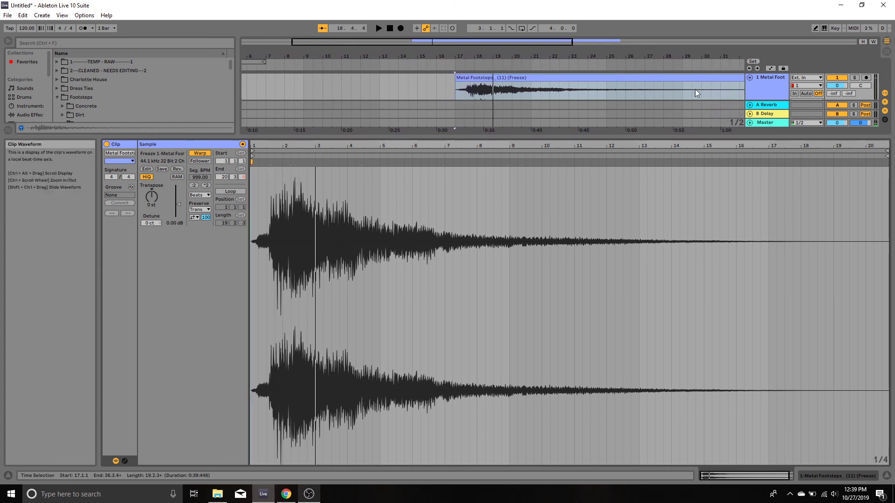
- Set the footstep track's audio input to No Input and play the stretched clip in Beats mode
{"action": "left_click", "coordinate": [809, 84]}
{"action": "left_click", "coordinate": [806, 138]}
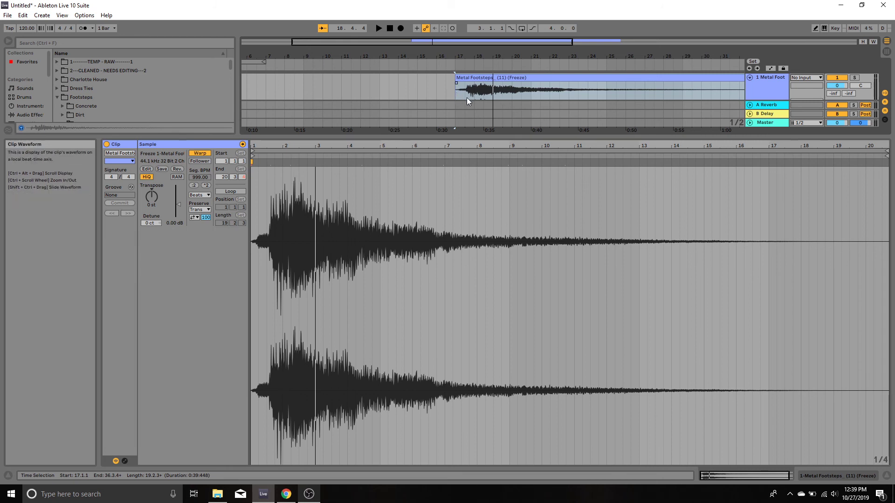
{"action": "key", "text": "space"}
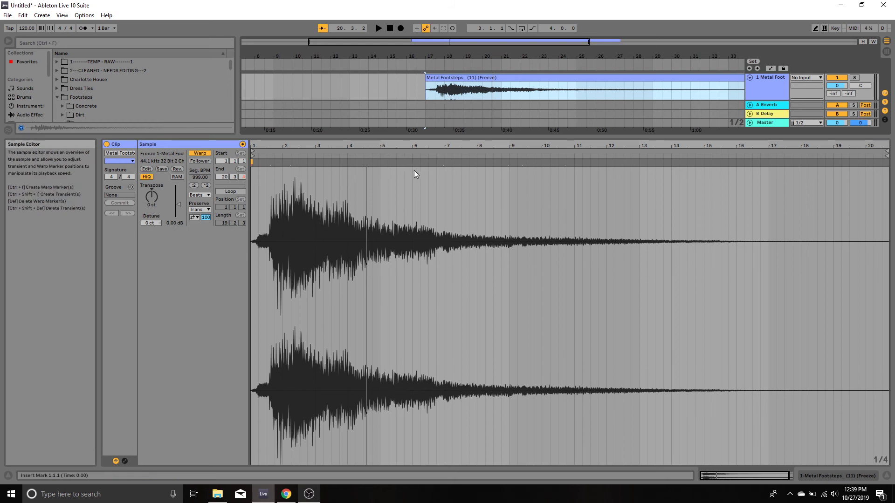
- Switch the flattened clip's warp mode to Tones, set the grain size to 100 and play it
{"action": "left_click", "coordinate": [200, 195]}
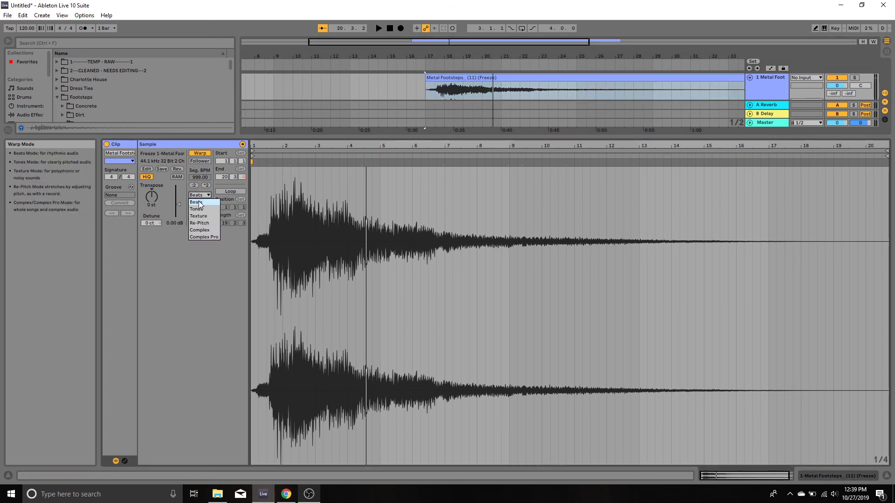
{"action": "left_click", "coordinate": [196, 208]}
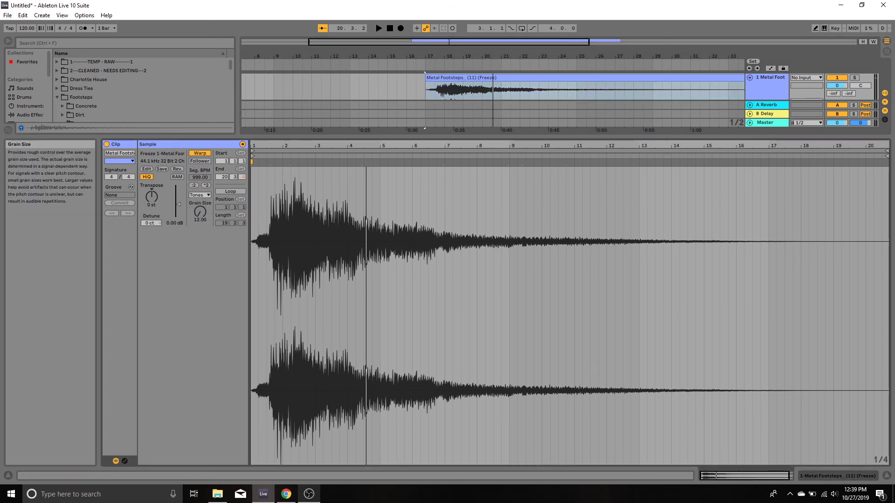
{"action": "key", "text": "space"}
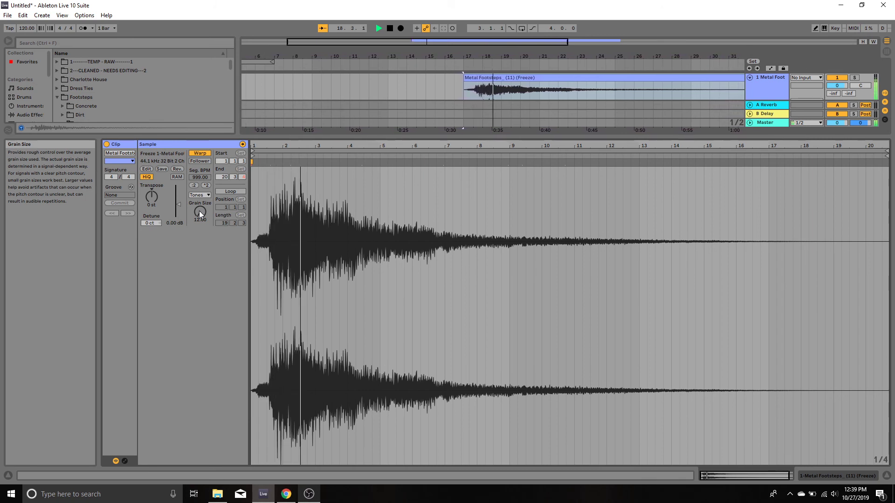
{"action": "left_click_drag", "start_coordinate": [200, 213], "coordinate": [200, 182]}
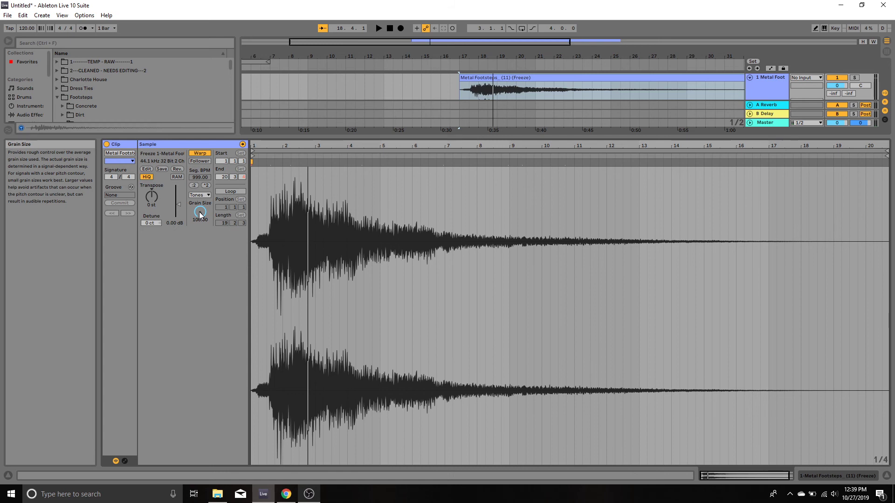
{"action": "key", "text": "space"}
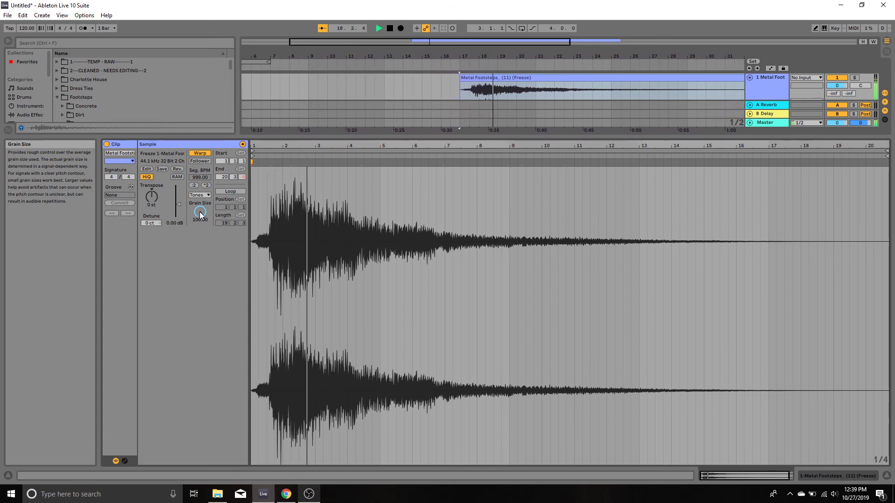
{"action": "key", "text": "space"}
- Switch the flattened clip's warp mode to Texture, set the grain size to 2 and play it
{"action": "left_click", "coordinate": [200, 195]}
{"action": "left_click", "coordinate": [201, 214]}
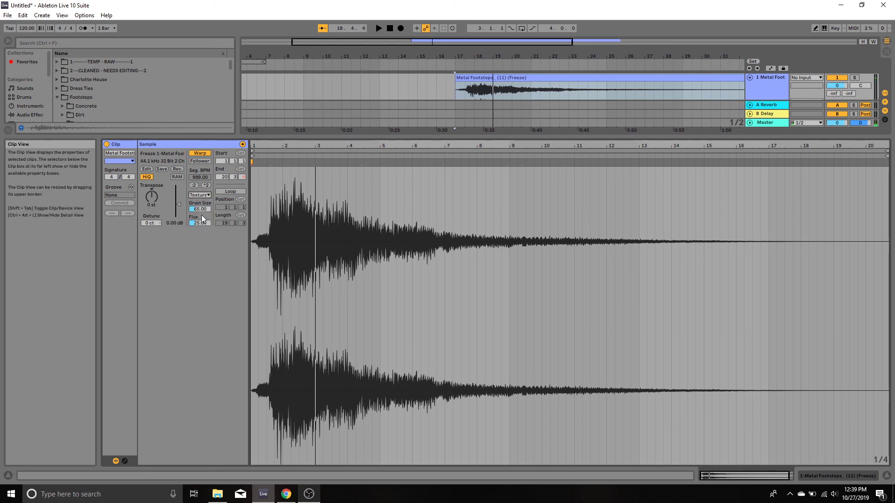
{"action": "left_click_drag", "start_coordinate": [199, 209], "coordinate": [199, 242]}
{"action": "key", "text": "space"}
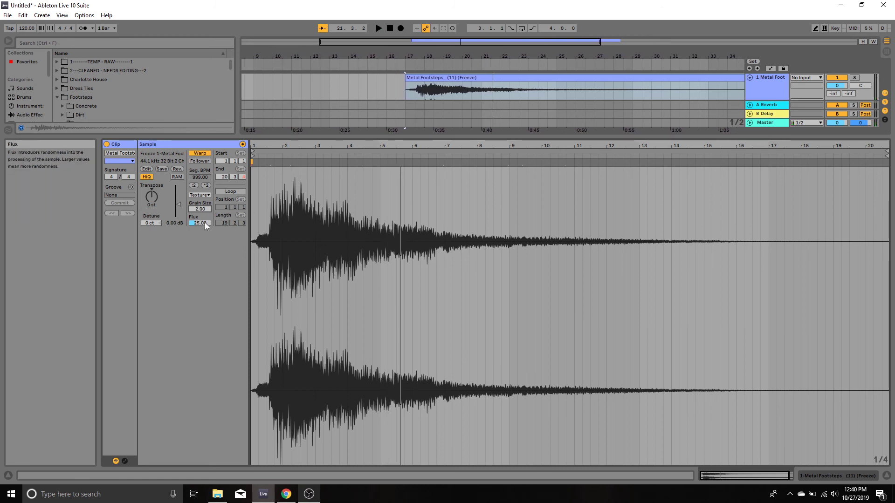
- Set the Texture Flux to 100 and play the flattened clip
{"action": "left_click_drag", "start_coordinate": [205, 223], "coordinate": [200, 173]}
{"action": "key", "text": "space"}
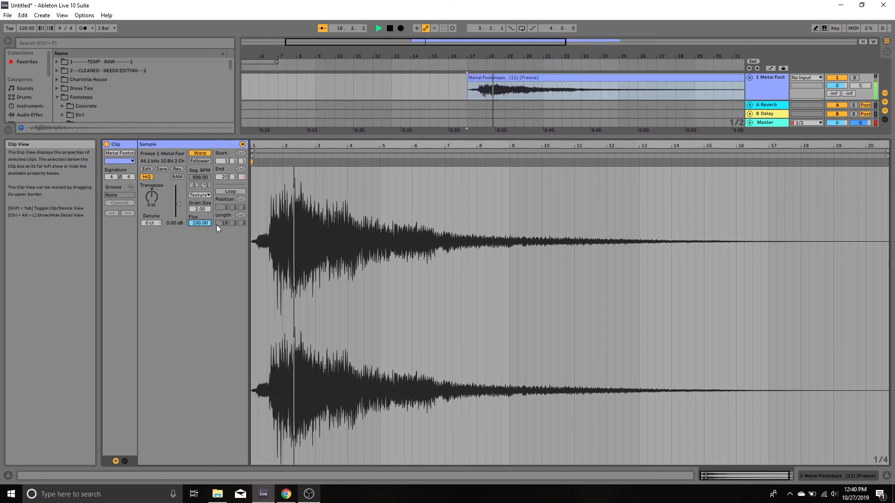
{"action": "key", "text": "space"}
- Set the Texture Flux to 0, audition a grain size of 263, and return the grain size to 2
{"action": "left_click_drag", "start_coordinate": [202, 223], "coordinate": [202, 273]}
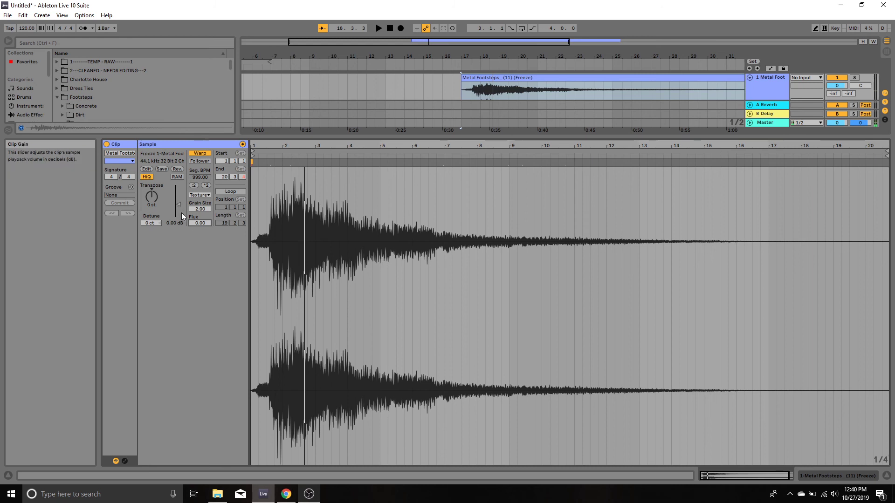
{"action": "left_click_drag", "start_coordinate": [199, 210], "coordinate": [199, 177]}
{"action": "key", "text": "space"}
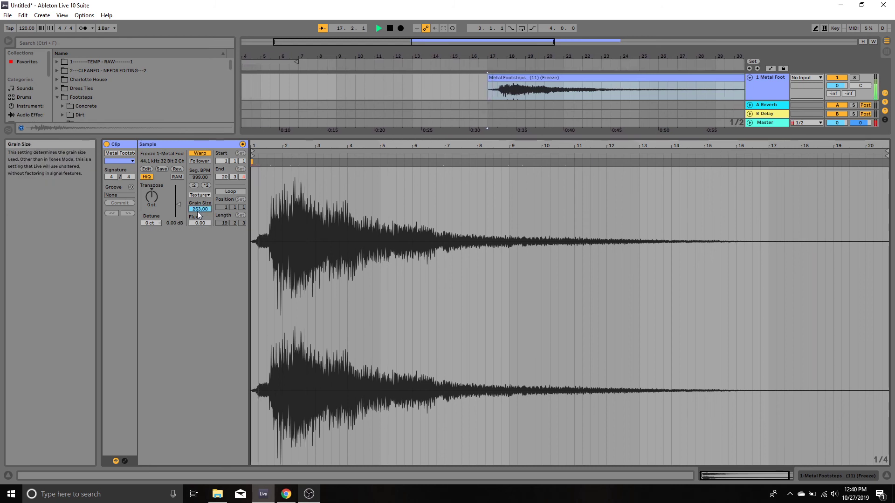
{"action": "key", "text": "space"}
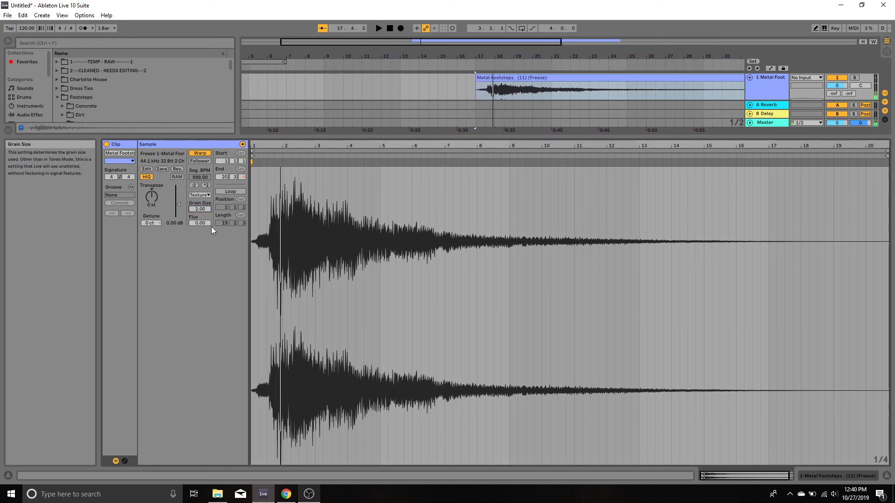
- Add the Toraverb2 reverb from the Favorites collection to the metal footstep track
{"action": "key", "text": "ctrl+t"}
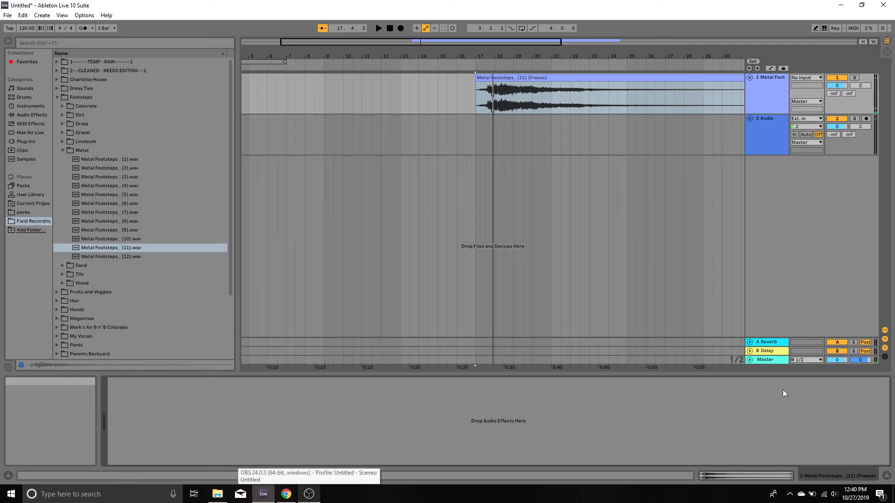
{"action": "left_click", "coordinate": [613, 78]}
{"action": "left_click_drag", "start_coordinate": [611, 57], "coordinate": [379, 48]}
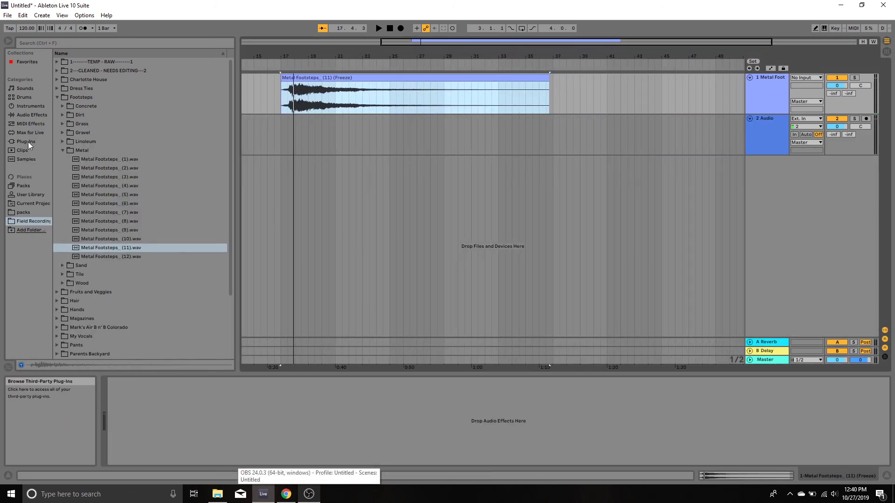
{"action": "left_click", "coordinate": [27, 62]}
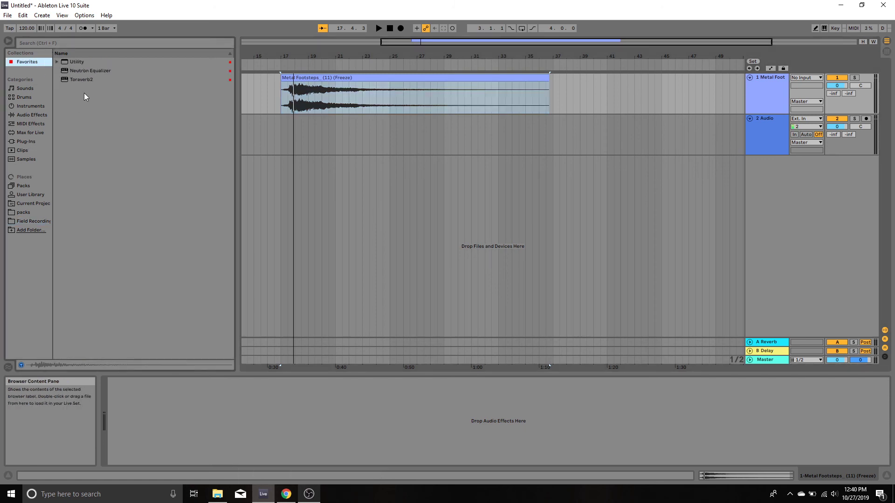
{"action": "left_click", "coordinate": [82, 79]}
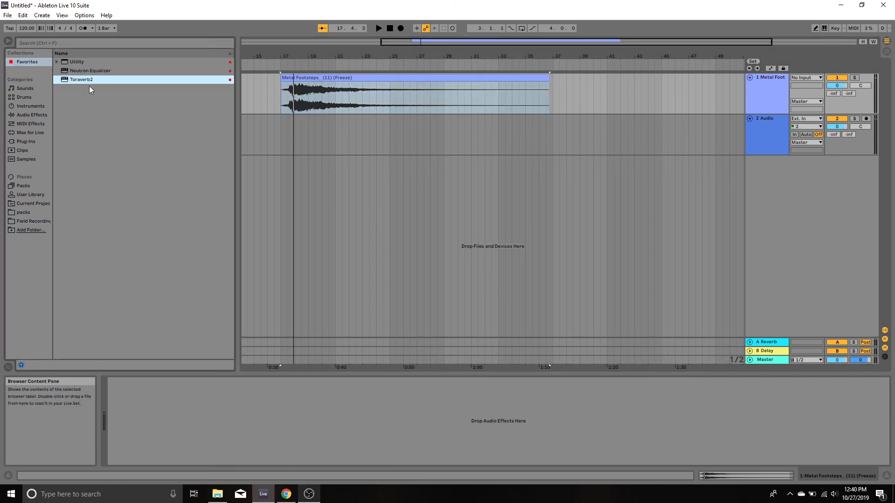
{"action": "key", "text": "Return"}
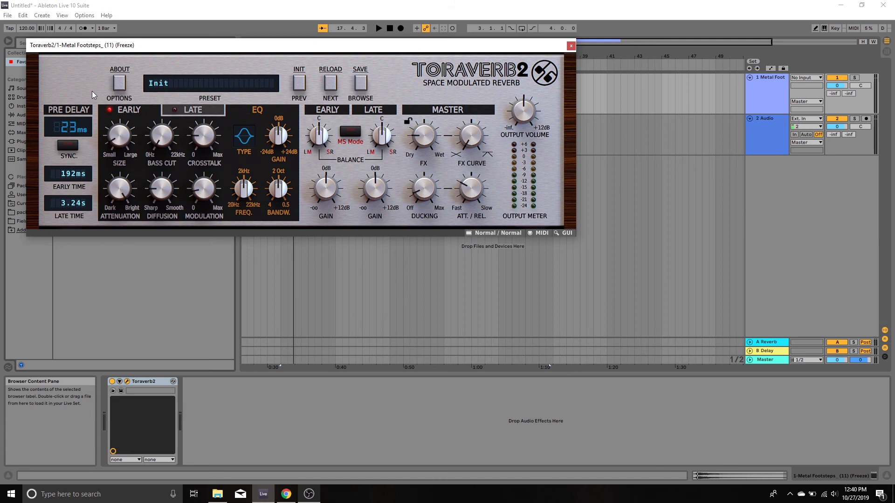
- Load the Ambience preset in the Toraverb2 reverb
{"action": "left_click_drag", "start_coordinate": [260, 49], "coordinate": [420, 81]}
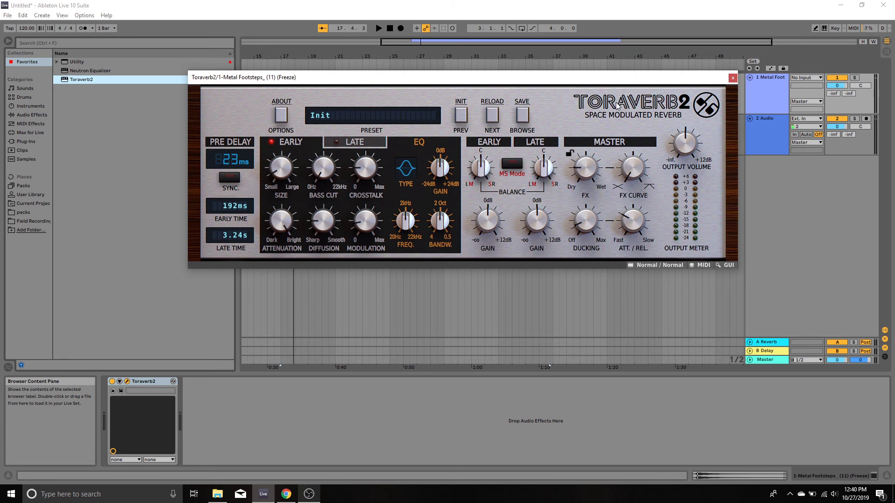
{"action": "left_click", "coordinate": [522, 116]}
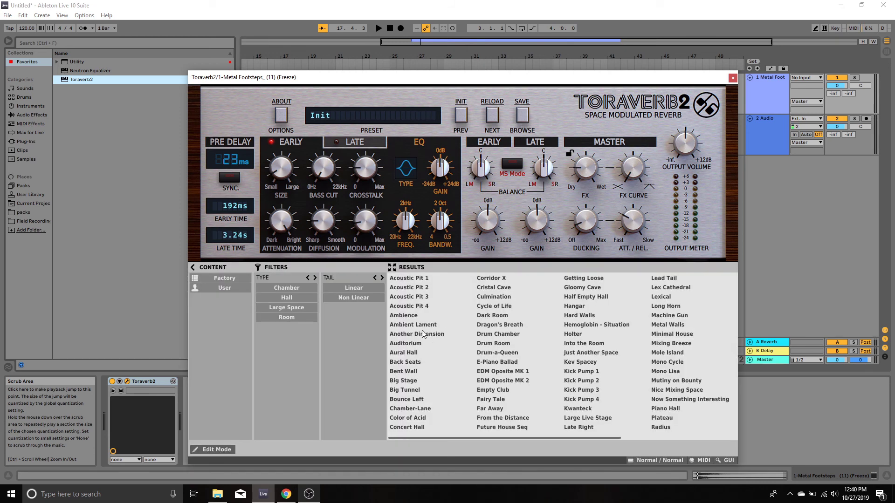
{"action": "left_click", "coordinate": [406, 317]}
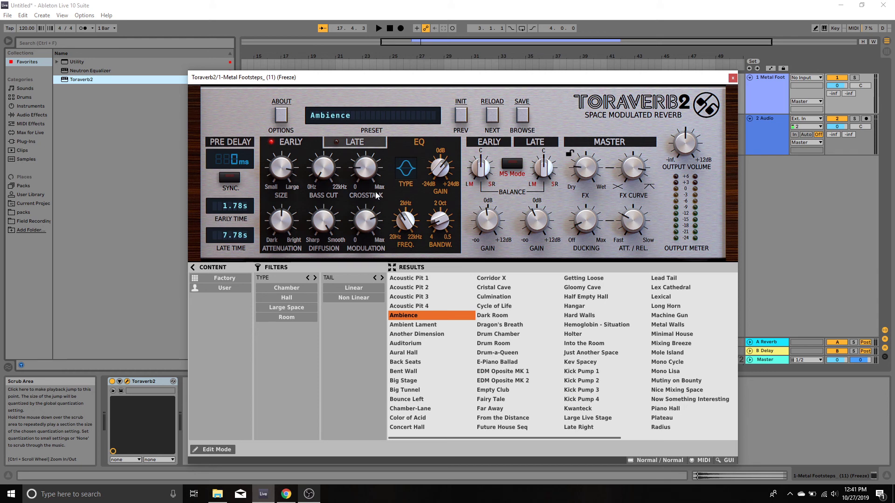
- Play the stretched footstep clip from its start through the Ambience reverb
{"action": "left_click_drag", "start_coordinate": [488, 84], "coordinate": [492, 110]}
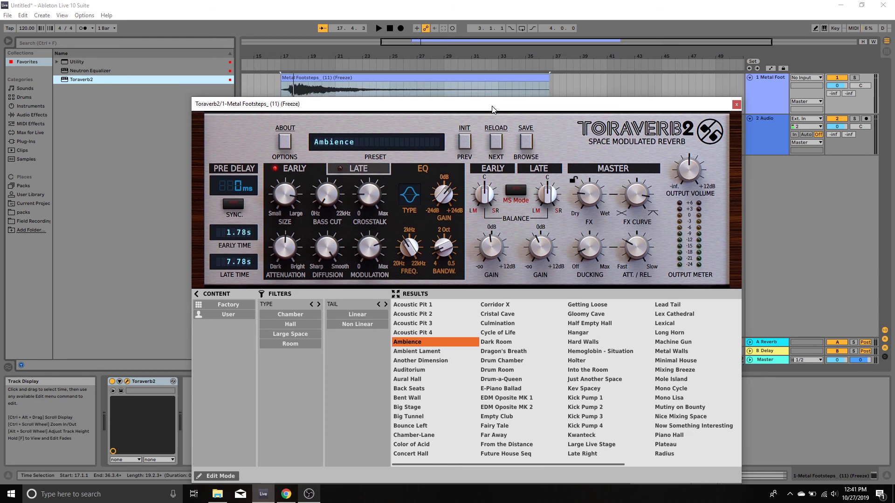
{"action": "left_click", "coordinate": [396, 79]}
{"action": "key", "text": "space"}
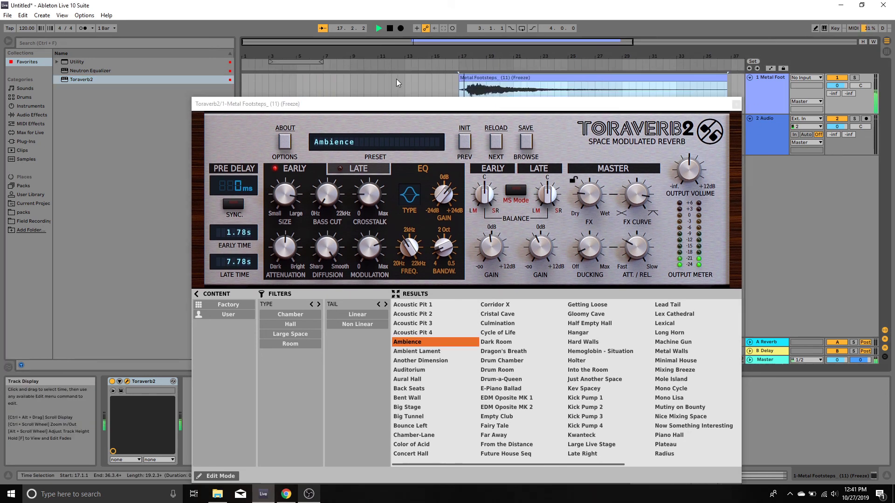
{"action": "left_click", "coordinate": [589, 199]}
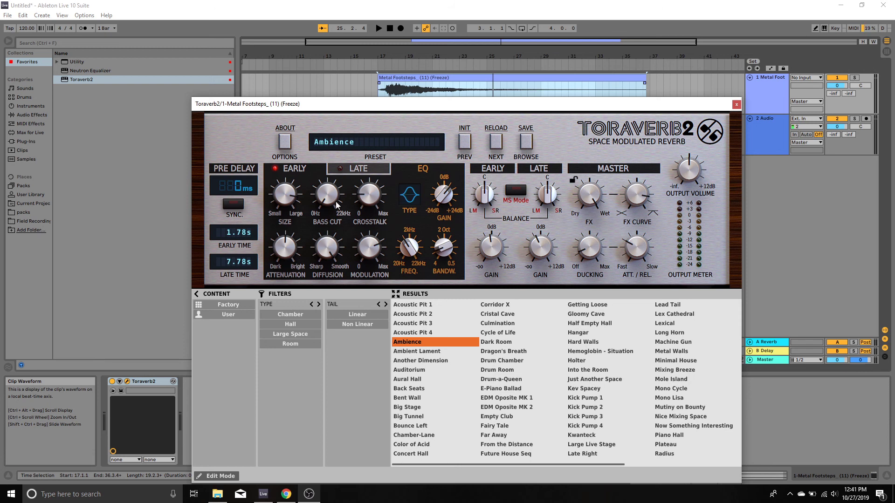
- Adjust the late section's Attenuation in the Ambience reverb, audition the stretched clip, and close the reverb window
{"action": "left_click", "coordinate": [360, 171]}
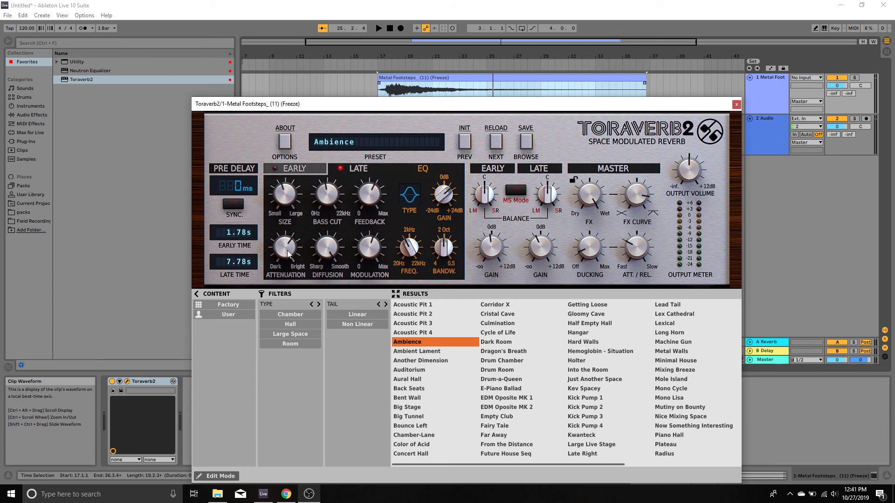
{"action": "left_click_drag", "start_coordinate": [287, 250], "coordinate": [293, 291]}
{"action": "key", "text": "space"}
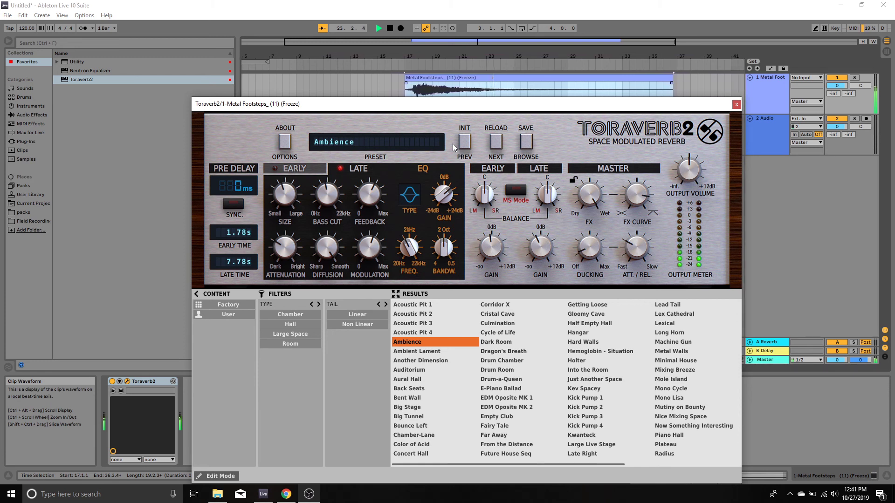
{"action": "key", "text": "space"}
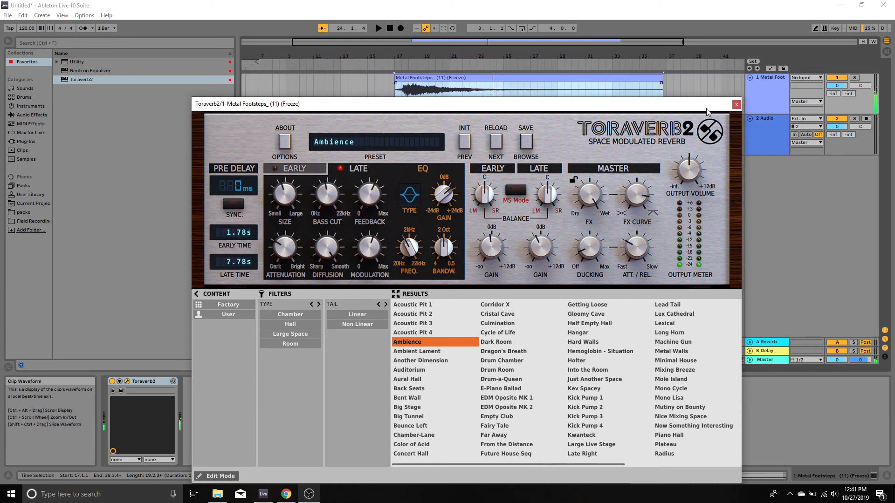
{"action": "left_click", "coordinate": [736, 105]}
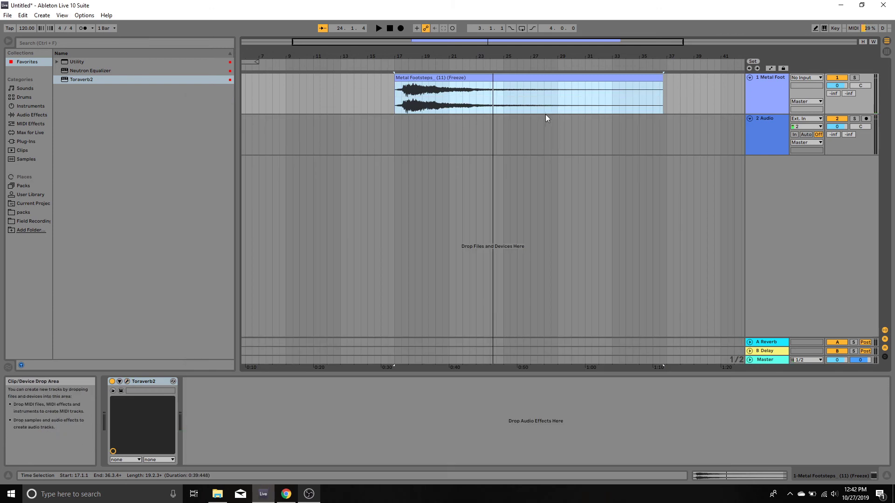
- Freeze and flatten the metal footstep track, and clear the short leftover piece after the main clip
{"action": "right_click", "coordinate": [764, 97]}
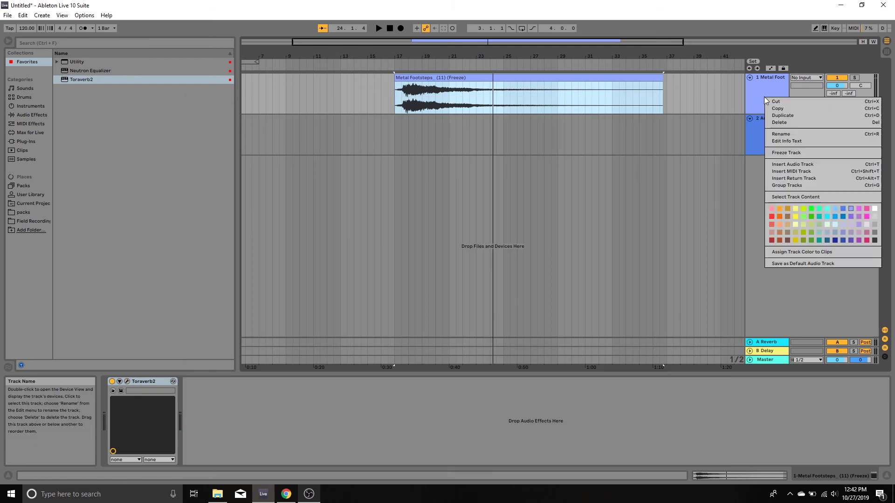
{"action": "left_click", "coordinate": [786, 153]}
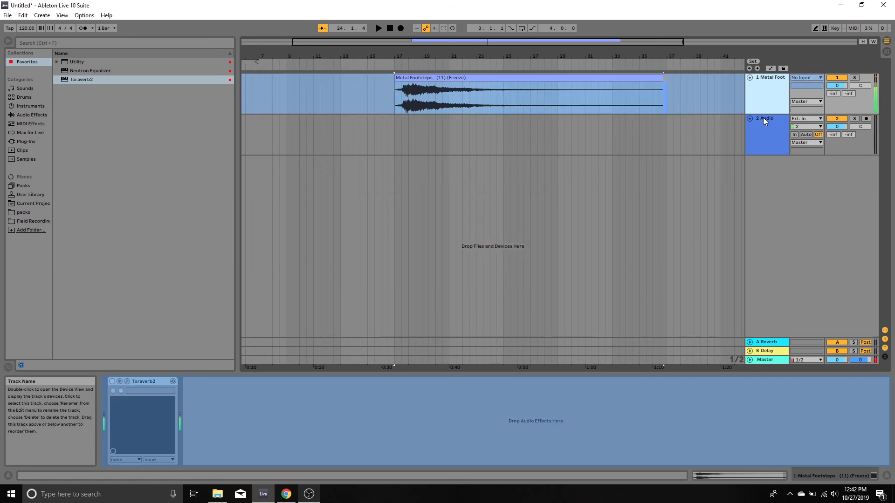
{"action": "right_click", "coordinate": [759, 85]}
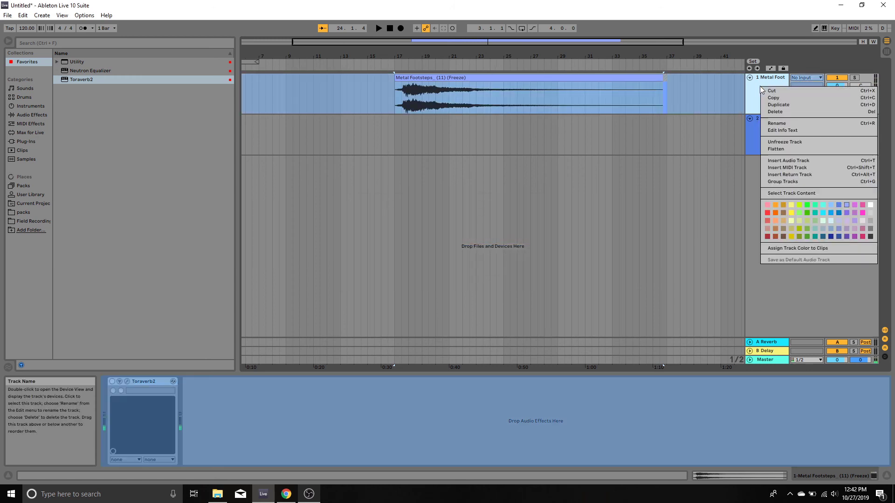
{"action": "left_click", "coordinate": [790, 149]}
{"action": "left_click", "coordinate": [665, 77]}
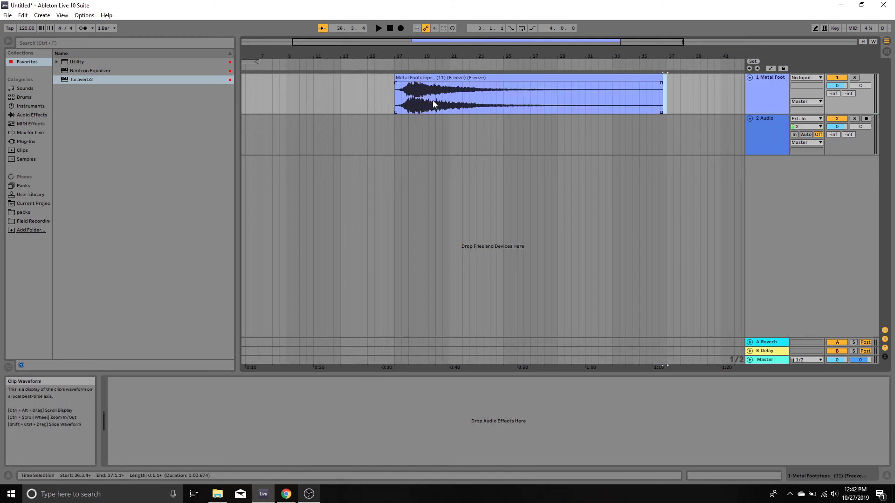
- Lower the flattened footstep clip's gain to -5.08 dB and close its clip view
{"action": "double_click", "coordinate": [527, 78]}
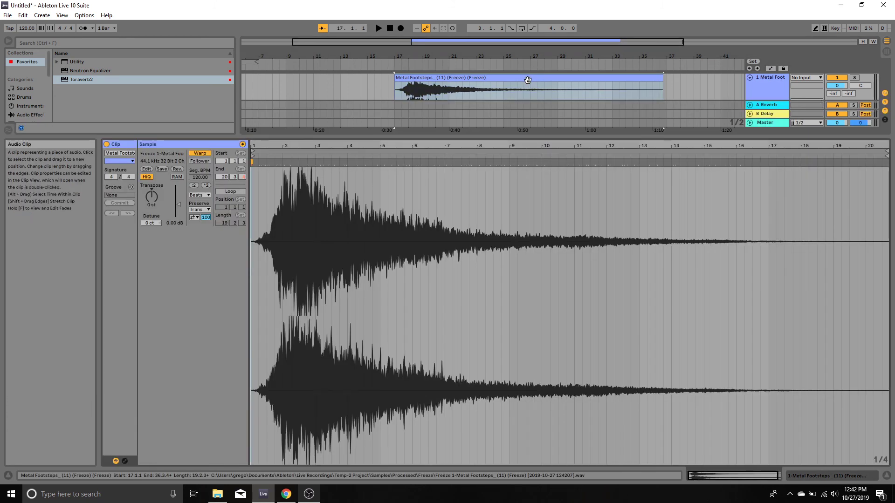
{"action": "left_click_drag", "start_coordinate": [178, 204], "coordinate": [178, 219]}
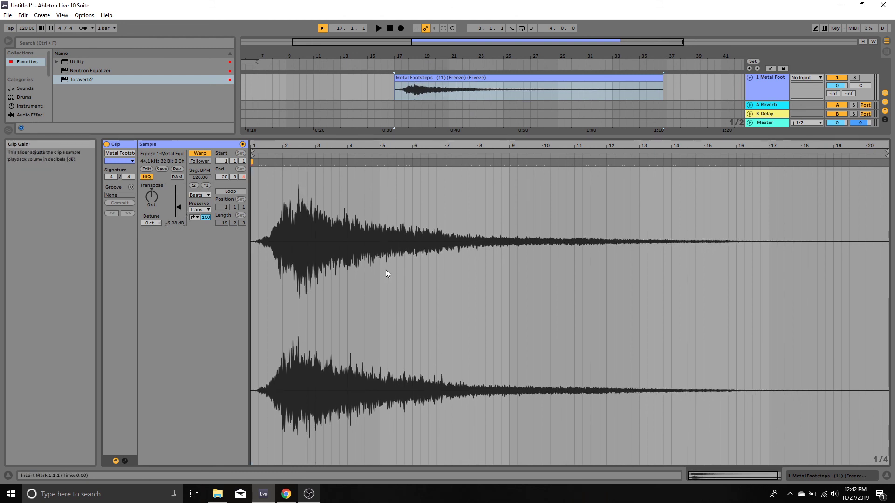
{"action": "key", "text": "ctrl+t"}
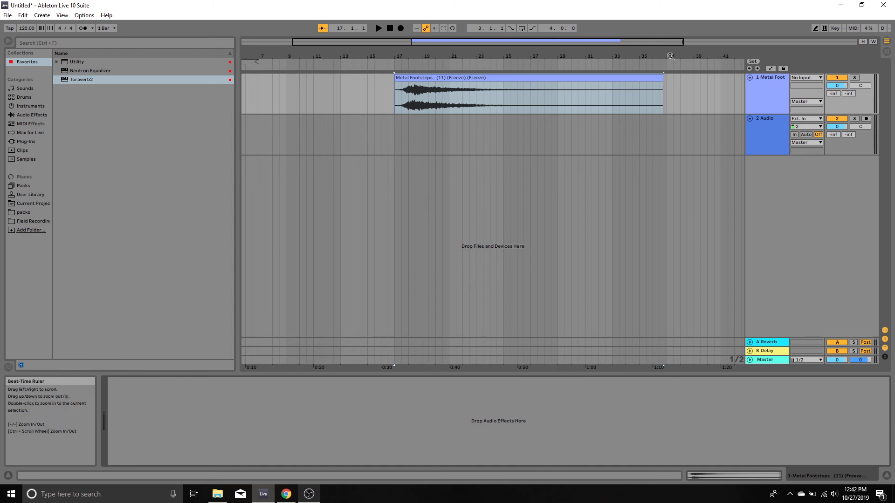
- Split the flattened footstep clip at bar 25 and delete the quieter second part
{"action": "left_click_drag", "start_coordinate": [669, 56], "coordinate": [559, 51]}
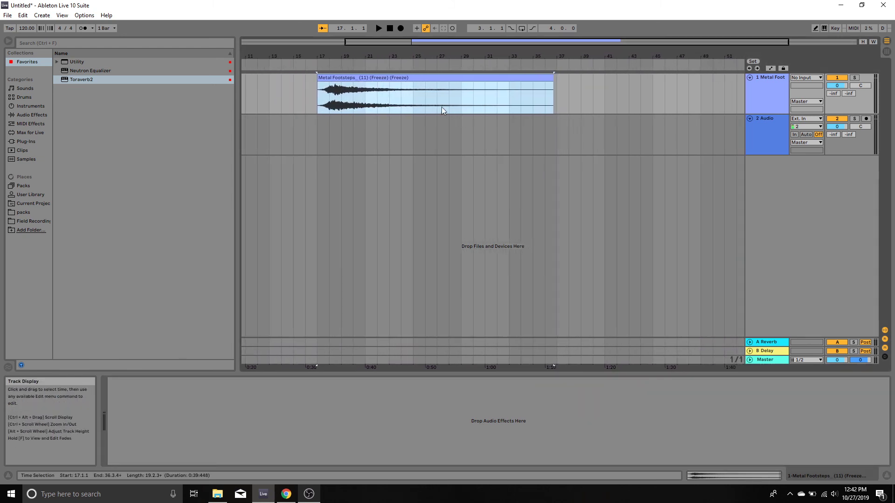
{"action": "left_click", "coordinate": [412, 112]}
{"action": "key", "text": "ctrl+e"}
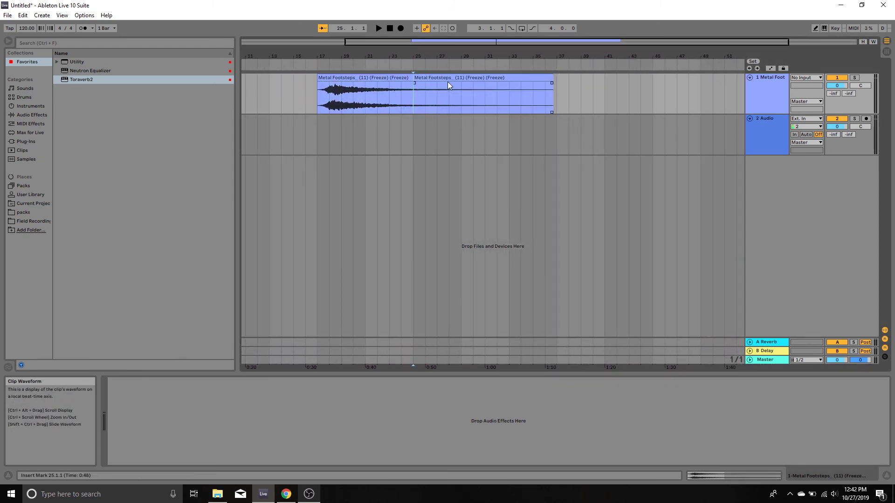
{"action": "left_click", "coordinate": [446, 82]}
- Stretch the remaining footstep clip as far as possible, spanning from bar 5 to 71.3.2
{"action": "left_click_drag", "start_coordinate": [413, 77], "coordinate": [741, 58]}
{"action": "left_click_drag", "start_coordinate": [603, 56], "coordinate": [597, 39]}
{"action": "mouse_move", "coordinate": [698, 78]}
{"action": "left_mouse_down"}
{"action": "mouse_move", "coordinate": [741, 78]}
{"action": "mouse_move", "coordinate": [666, 53]}
{"action": "mouse_move", "coordinate": [621, 86]}
{"action": "mouse_move", "coordinate": [568, 92]}
{"action": "mouse_move", "coordinate": [741, 80]}
{"action": "left_mouse_up"}
{"action": "left_click_drag", "start_coordinate": [717, 51], "coordinate": [717, 47]}
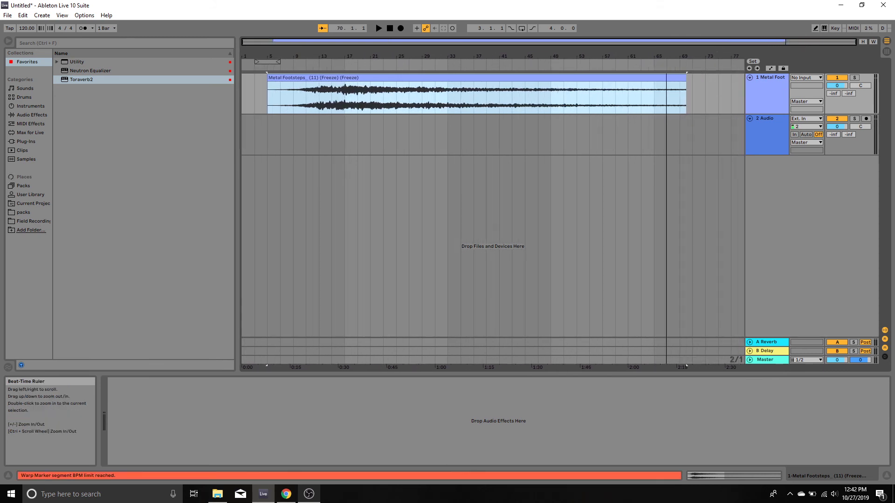
{"action": "left_click_drag", "start_coordinate": [689, 79], "coordinate": [696, 79]}
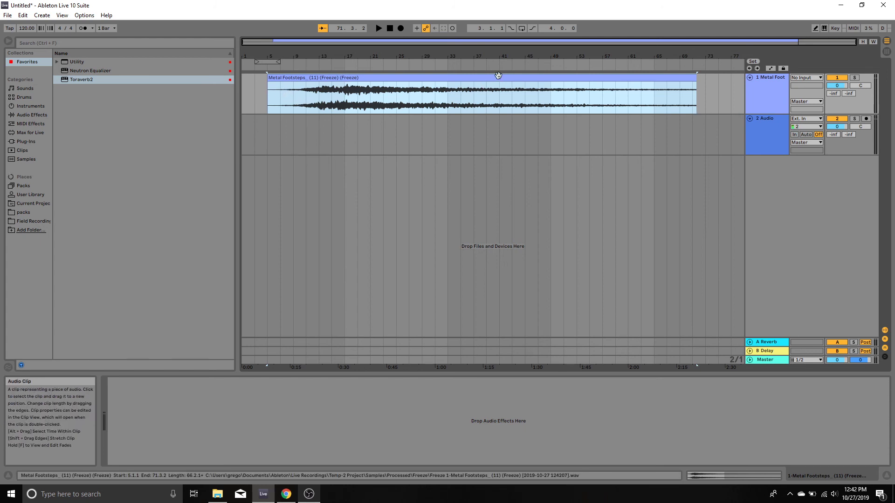
- Add another Toraverb2 reverb to the metal footstep track and load the Dragon's Breath preset
{"action": "left_click", "coordinate": [81, 81]}
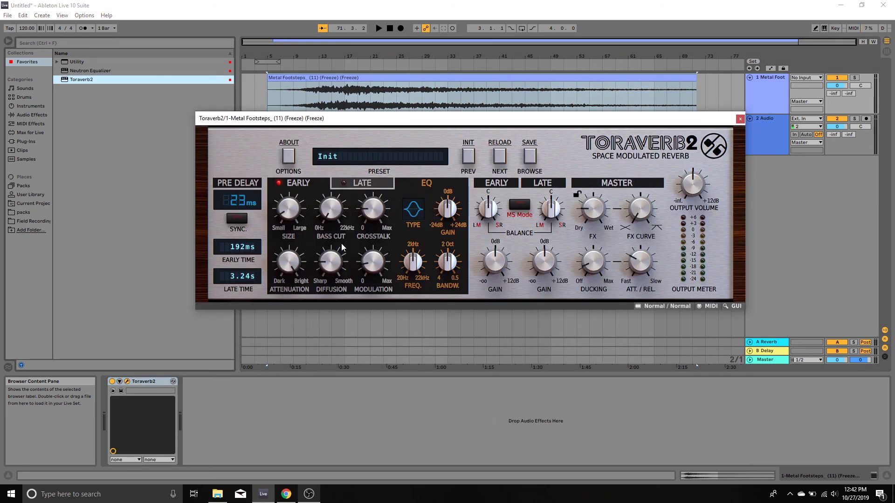
{"action": "left_click", "coordinate": [531, 158]}
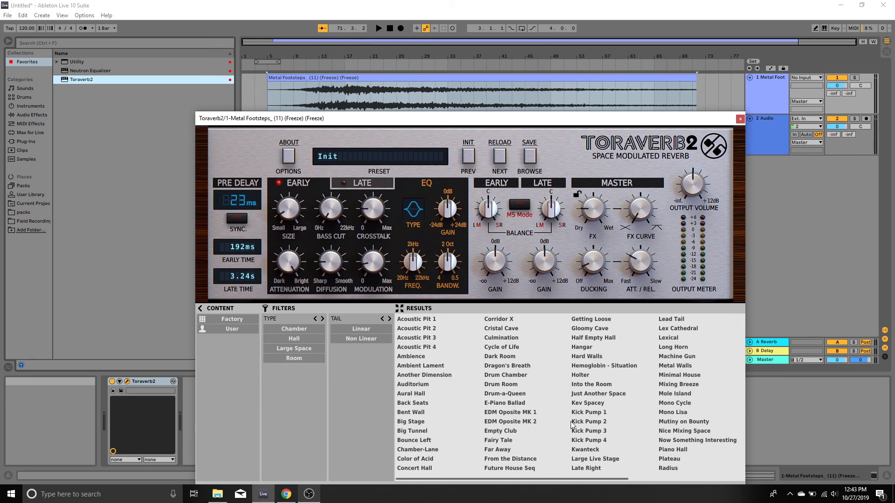
{"action": "left_click", "coordinate": [503, 368]}
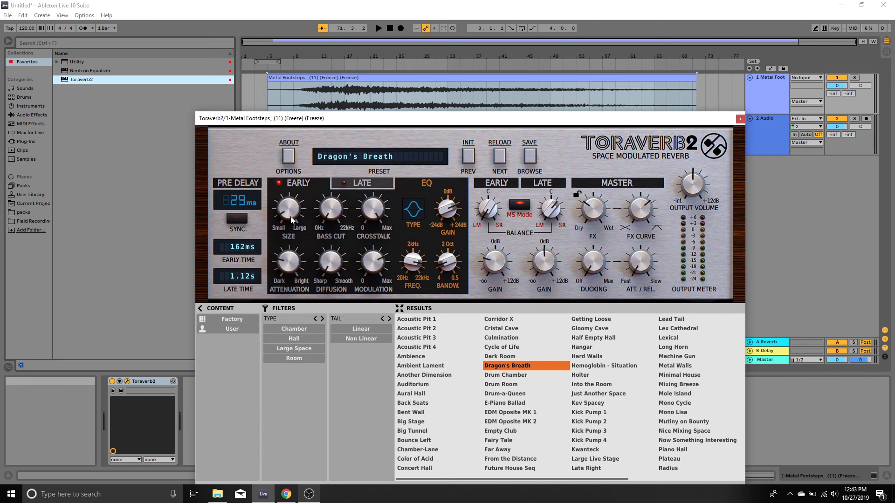
- Adjust the early section's Size, Attenuation and Diffusion to lengthen the early time to 2.21 s
{"action": "left_click_drag", "start_coordinate": [290, 216], "coordinate": [313, 113]}
{"action": "left_click_drag", "start_coordinate": [292, 217], "coordinate": [291, 237]}
{"action": "left_click_drag", "start_coordinate": [290, 271], "coordinate": [294, 239]}
{"action": "left_click_drag", "start_coordinate": [332, 264], "coordinate": [345, 187]}
- Lengthen the late time to 8.34 s using the late reverb controls, raise the master FX mix, and close the reverb window
{"action": "left_click", "coordinate": [367, 185]}
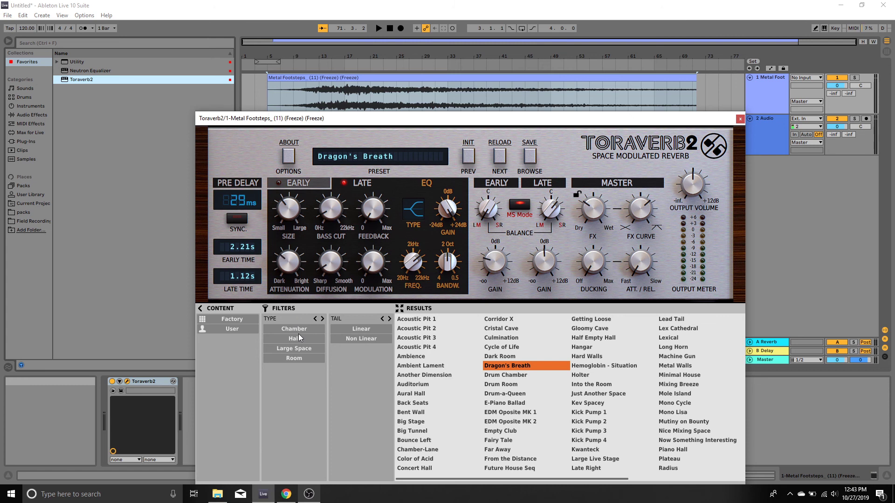
{"action": "left_click_drag", "start_coordinate": [295, 324], "coordinate": [292, 323]}
{"action": "left_click_drag", "start_coordinate": [325, 270], "coordinate": [341, 187]}
{"action": "left_click_drag", "start_coordinate": [293, 214], "coordinate": [306, 158]}
{"action": "left_click_drag", "start_coordinate": [379, 216], "coordinate": [376, 178]}
{"action": "left_click_drag", "start_coordinate": [378, 267], "coordinate": [373, 185]}
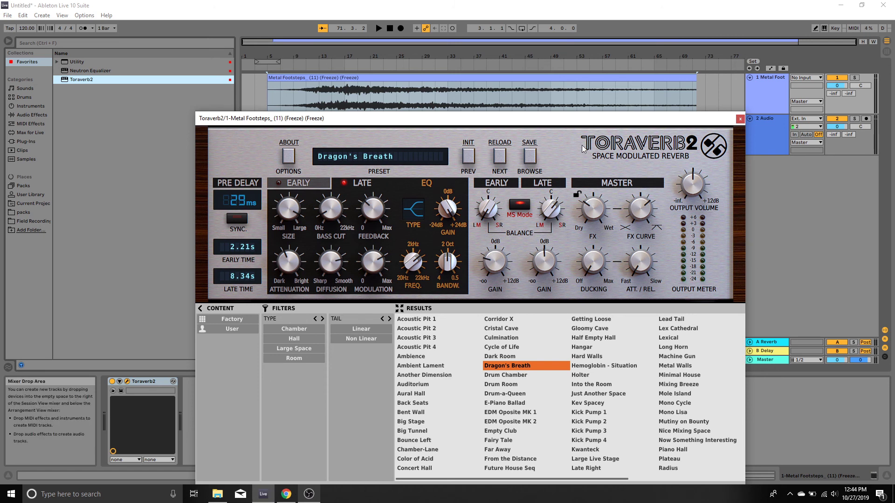
{"action": "left_click_drag", "start_coordinate": [595, 213], "coordinate": [598, 1]}
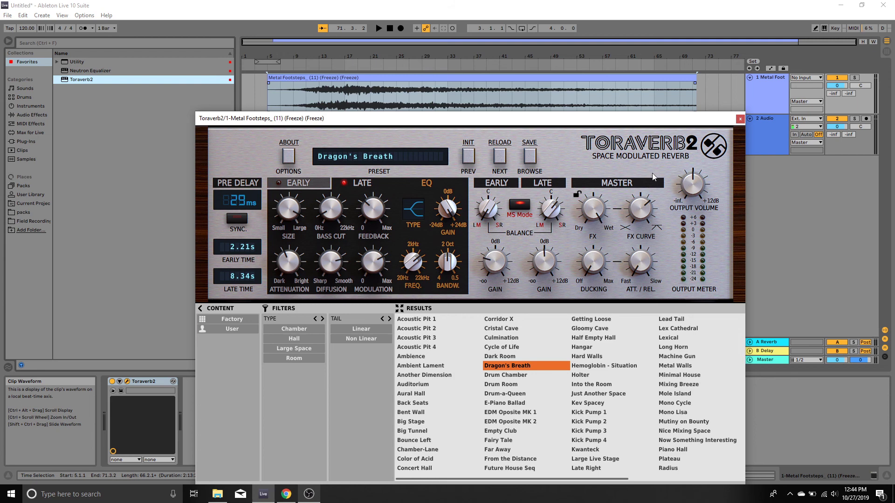
{"action": "left_click", "coordinate": [740, 119]}
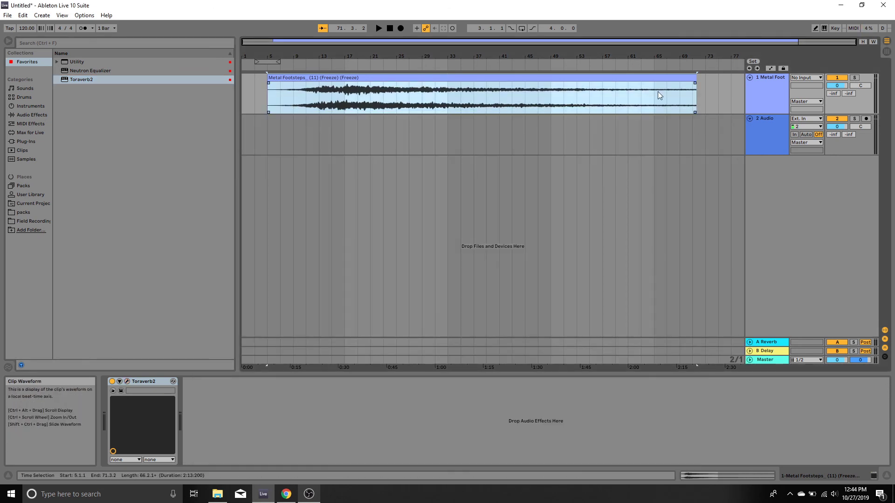
- Play the stretched clip through the Dragon's Breath reverb and set the metal footstep track's volume to -9.8 dB
{"action": "key", "text": "space"}
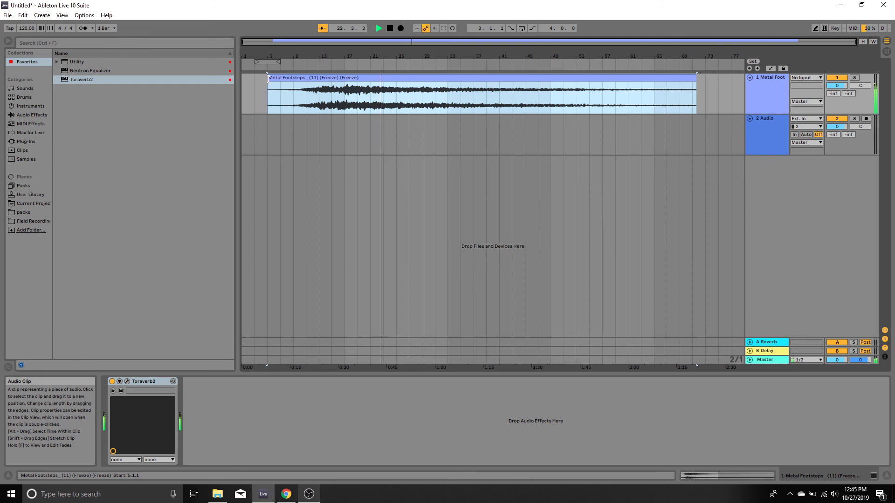
{"action": "left_click_drag", "start_coordinate": [837, 85], "coordinate": [837, 131]}
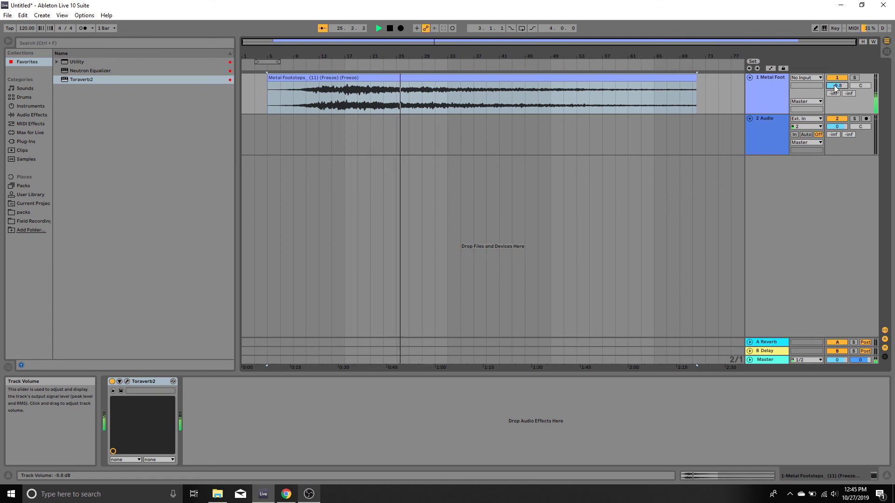
- Trim the clip's start to about bar 10 and add a short fade-in and a longer fade-out
{"action": "left_click", "coordinate": [269, 80]}
{"action": "left_click_drag", "start_coordinate": [269, 80], "coordinate": [319, 85]}
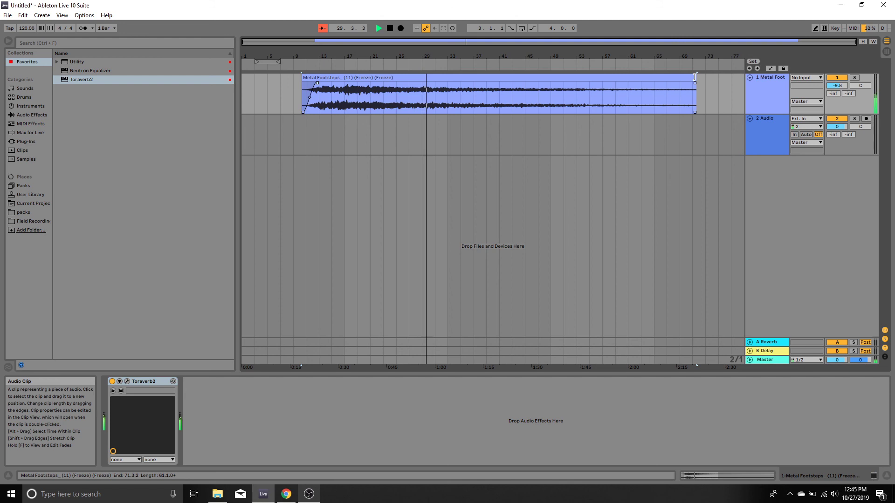
{"action": "left_click_drag", "start_coordinate": [695, 82], "coordinate": [670, 82]}
{"action": "left_click", "coordinate": [664, 81]}
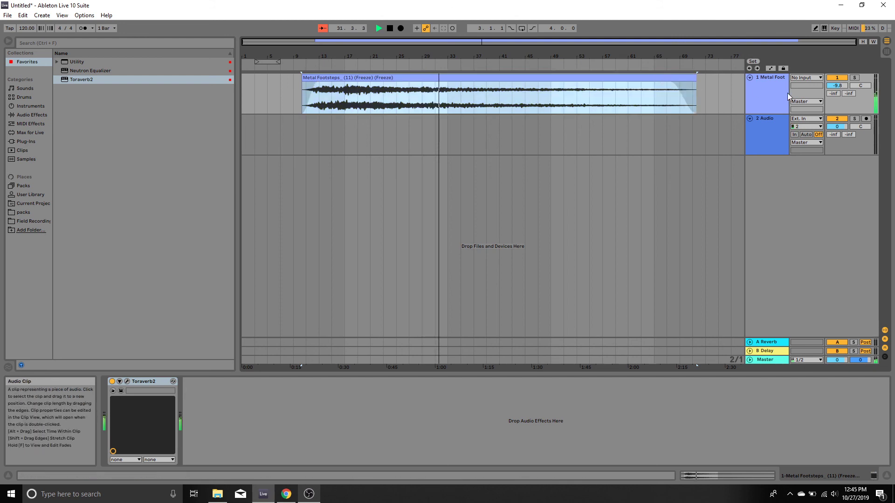
- Stop playback and add the OTT preset of Multiband Dynamics after the reverb on the metal footstep track
{"action": "left_click", "coordinate": [758, 97]}
{"action": "key", "text": "space"}
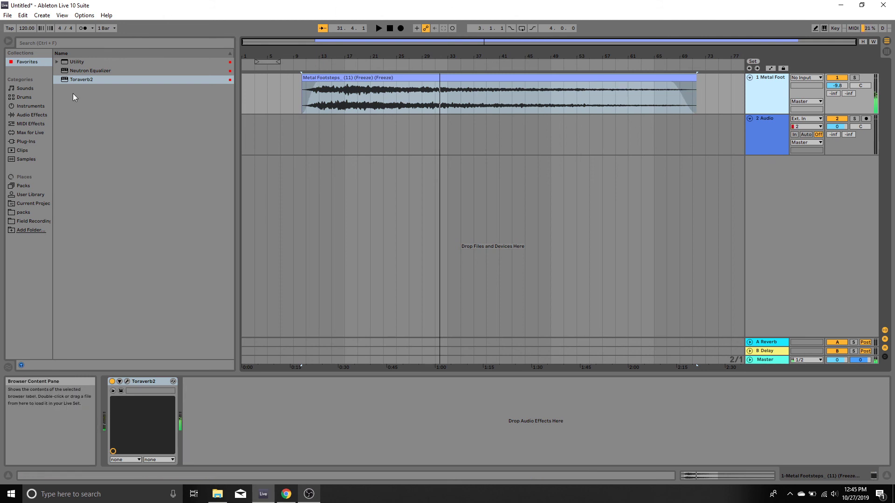
{"action": "left_click", "coordinate": [32, 132]}
{"action": "left_click", "coordinate": [29, 142]}
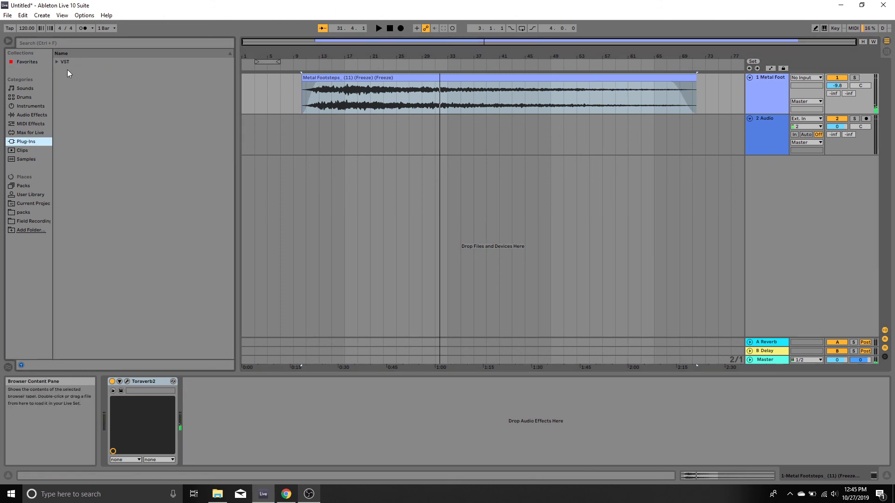
{"action": "left_click", "coordinate": [32, 116]}
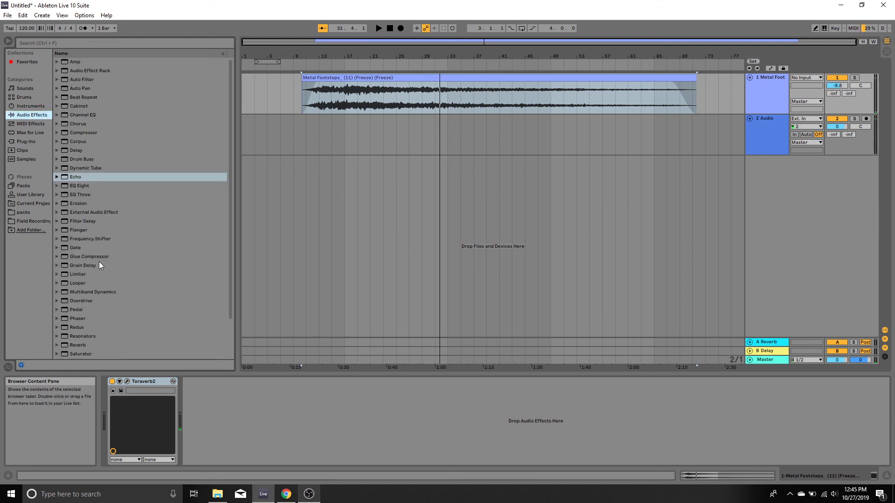
{"action": "scroll", "coordinate": [99, 263], "scroll_direction": "down", "scroll_amount": 1}
{"action": "left_click", "coordinate": [57, 264]}
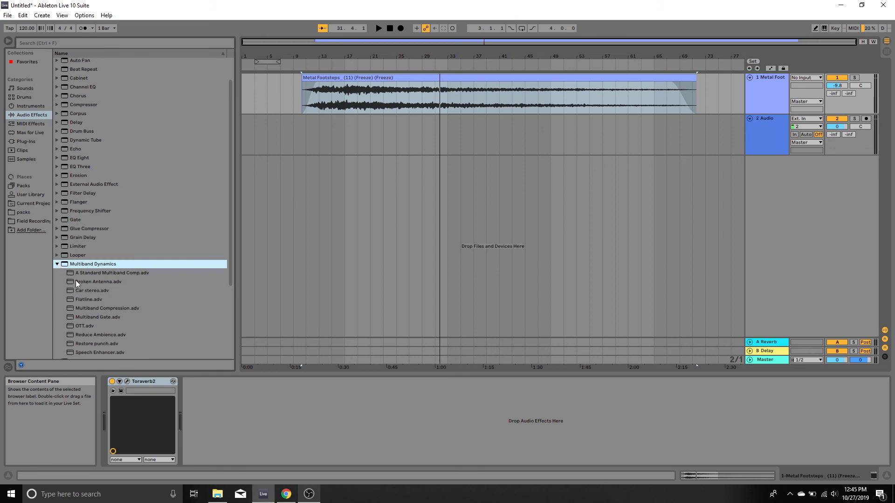
{"action": "scroll", "coordinate": [80, 301], "scroll_direction": "down", "scroll_amount": 1}
{"action": "double_click", "coordinate": [149, 298]}
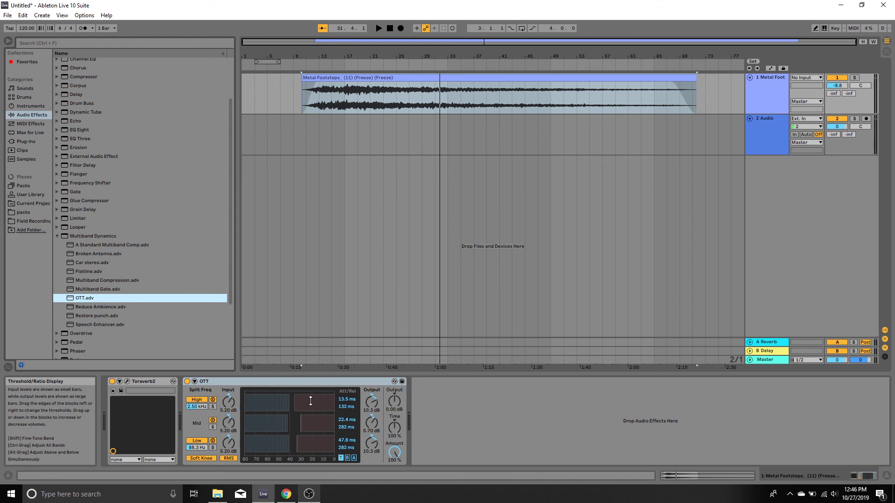
- Set the second audio track's input to No Input
{"action": "left_click", "coordinate": [798, 119]}
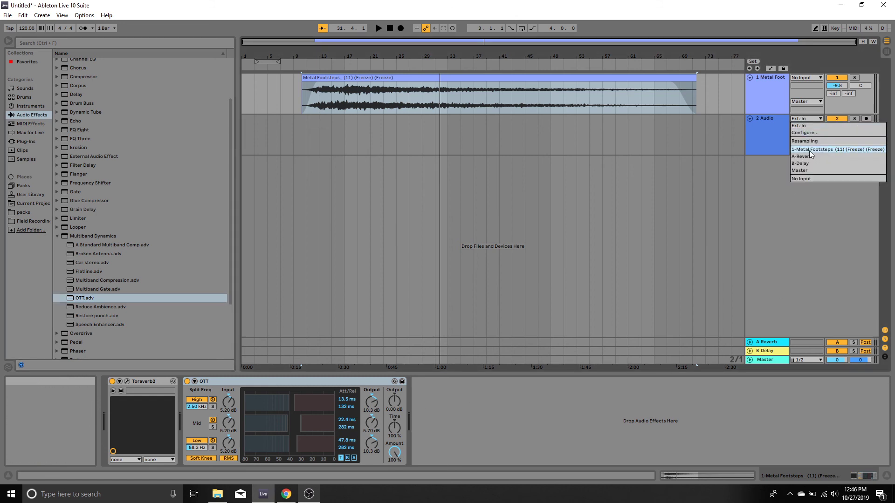
{"action": "left_click", "coordinate": [807, 178]}
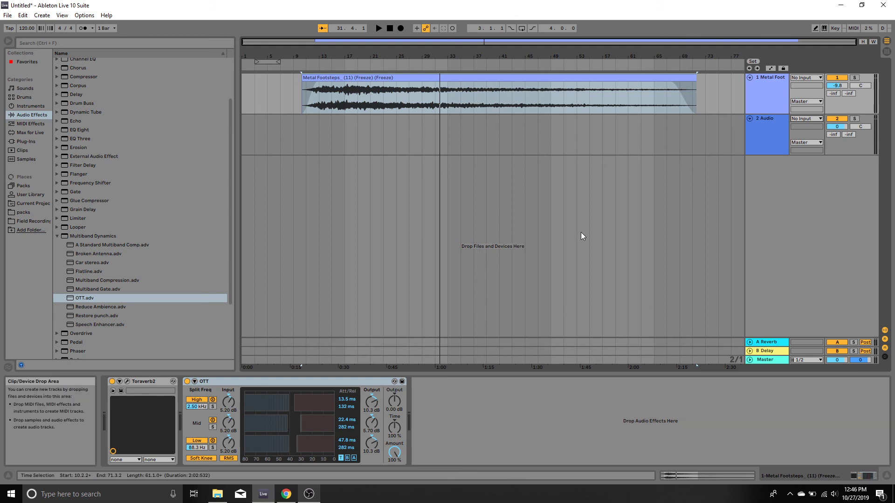
- Play the clip through the OTT compressor and reduce its Amount to about 78%
{"action": "key", "text": "space"}
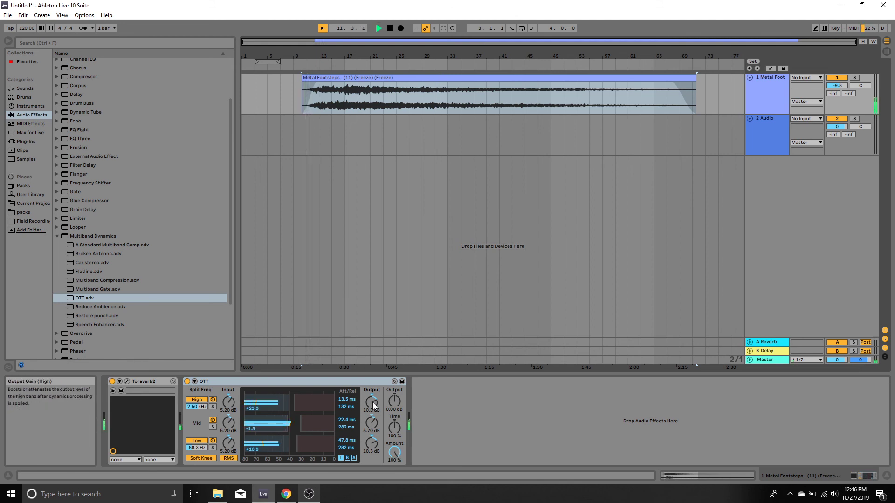
{"action": "left_click_drag", "start_coordinate": [394, 451], "coordinate": [394, 461]}
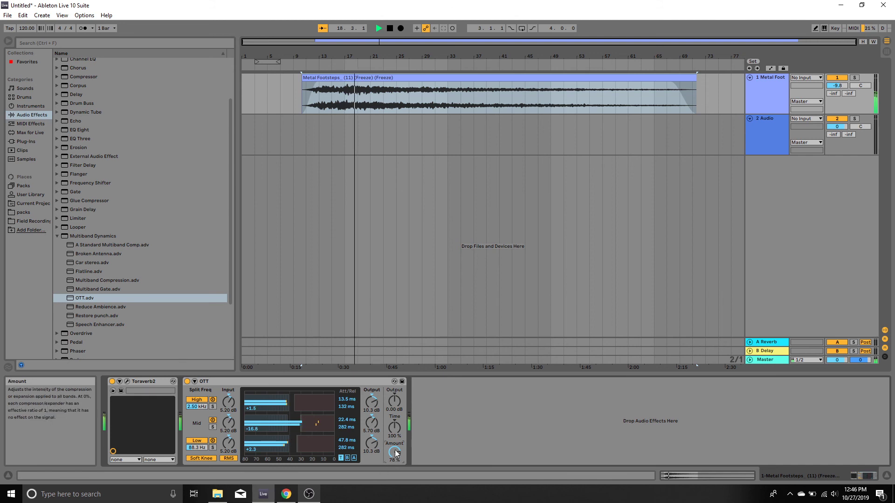
- Raise the OTT Amount to about 81% and add an EQ Eight after it on the metal footstep track
{"action": "mouse_move", "coordinate": [395, 453]}
{"action": "left_mouse_down"}
{"action": "mouse_move", "coordinate": [395, 432]}
{"action": "mouse_move", "coordinate": [395, 454]}
{"action": "left_mouse_up"}
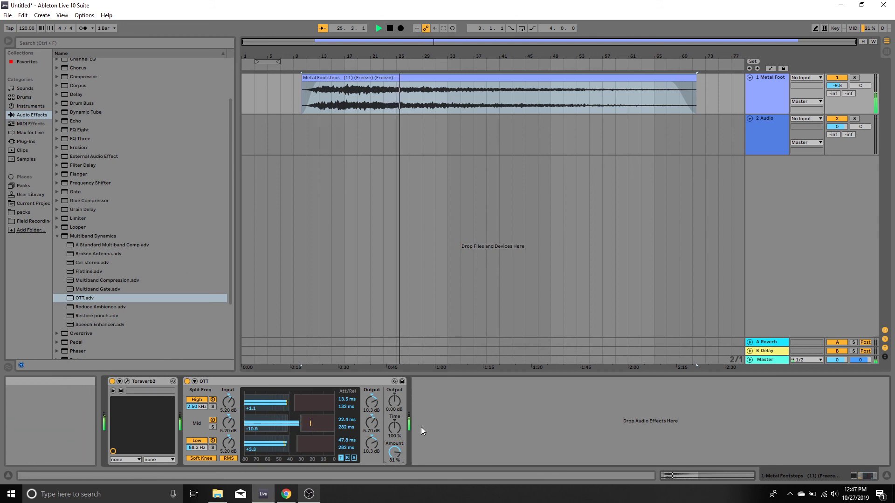
{"action": "left_click", "coordinate": [780, 102]}
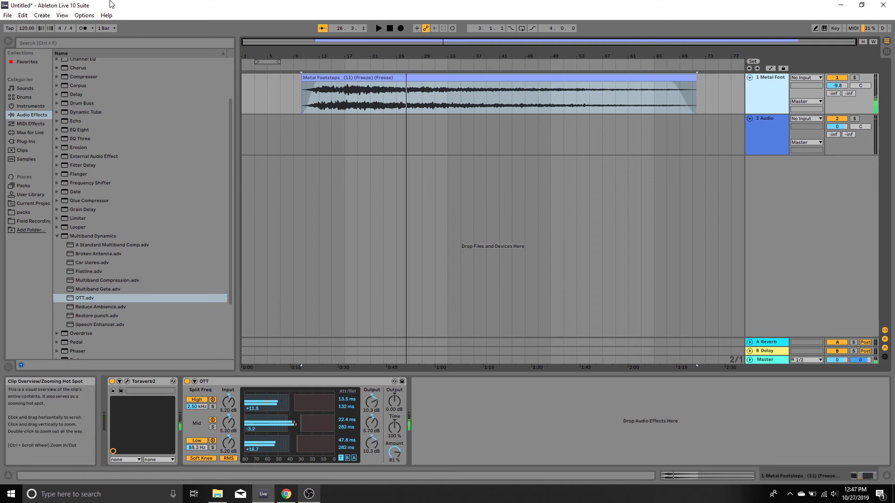
{"action": "double_click", "coordinate": [76, 130]}
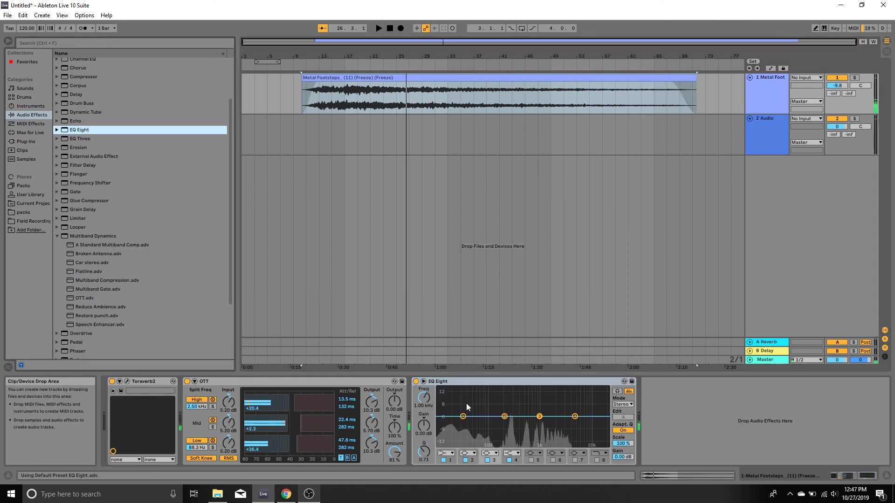
- Play the clip while viewing the enlarged EQ Eight spectrum, set the OTT Amount to 86%, and collapse the spectrum and stop playback
{"action": "double_click", "coordinate": [466, 428]}
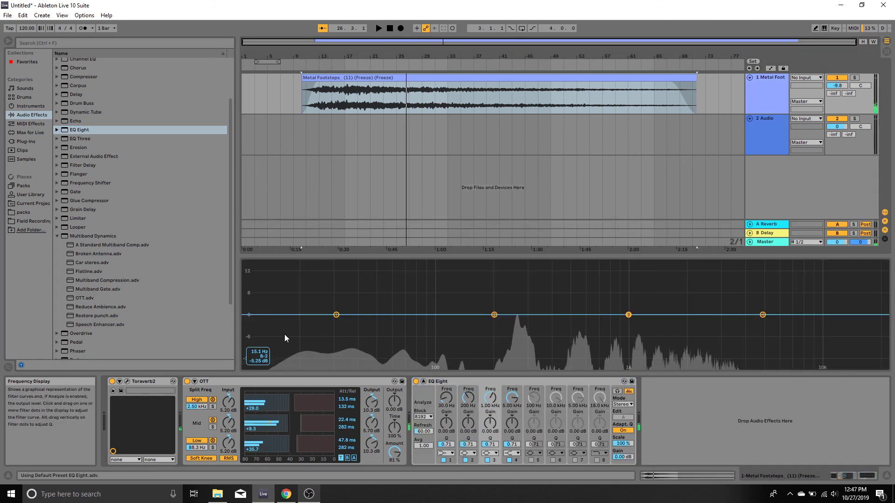
{"action": "left_click", "coordinate": [335, 102]}
{"action": "key", "text": "space"}
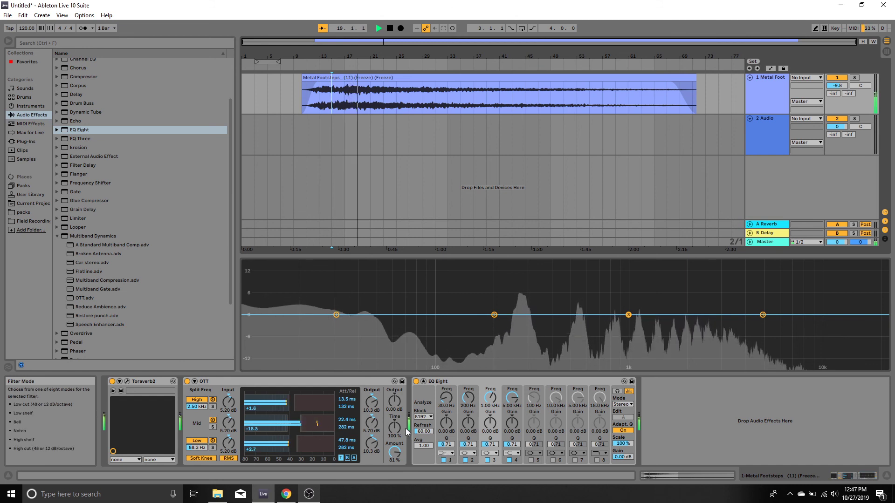
{"action": "mouse_move", "coordinate": [397, 456]}
{"action": "left_mouse_down"}
{"action": "mouse_move", "coordinate": [397, 434]}
{"action": "mouse_move", "coordinate": [396, 447]}
{"action": "left_mouse_up"}
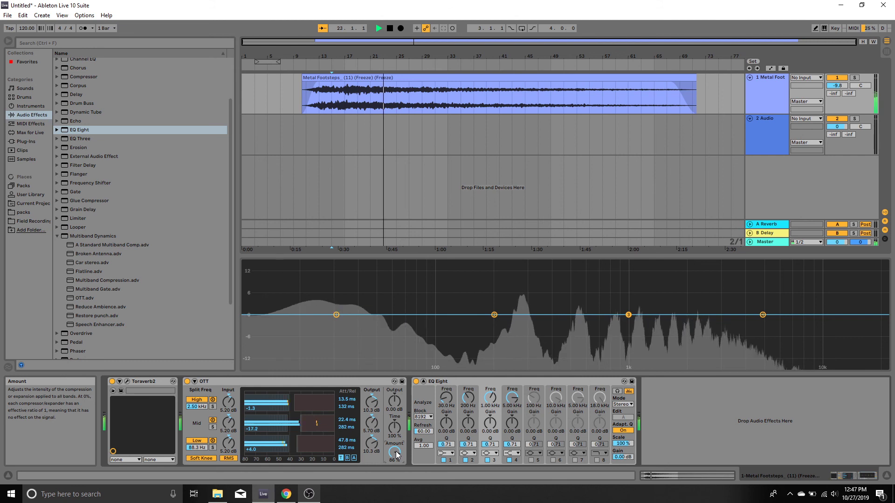
{"action": "double_click", "coordinate": [475, 288]}
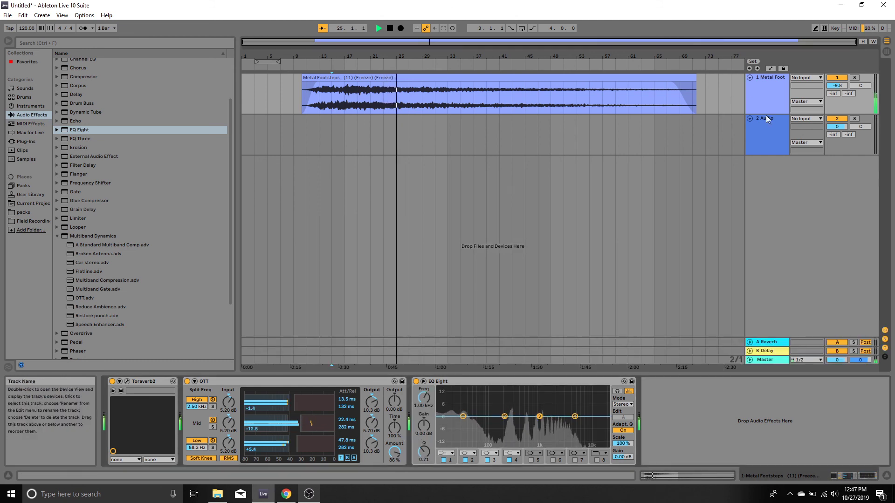
{"action": "key", "text": "space"}
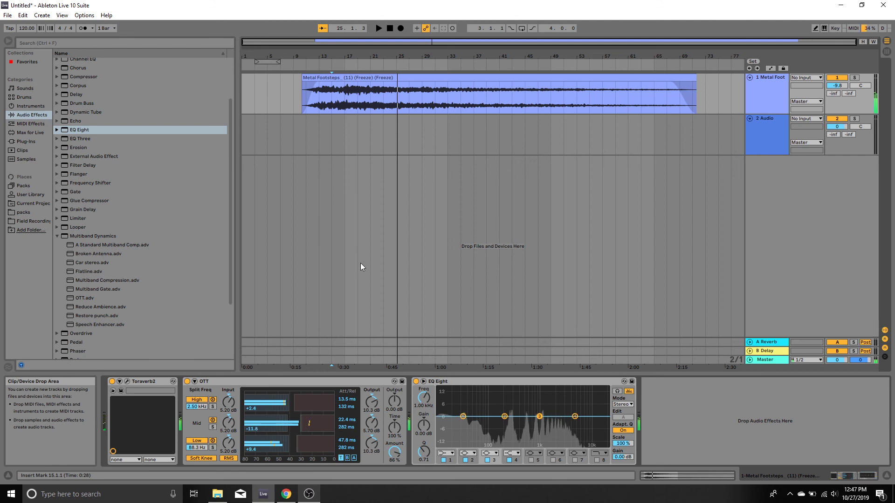
{"action": "left_click", "coordinate": [309, 494]}
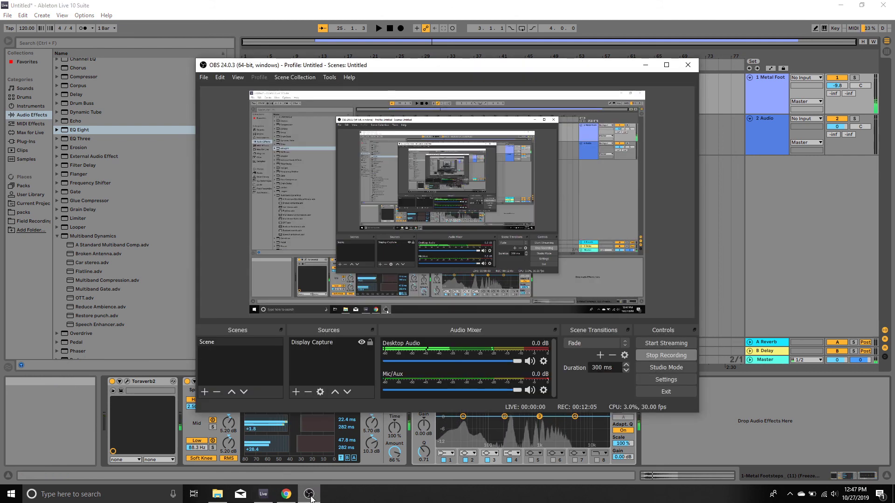
{"action": "left_click", "coordinate": [309, 494]}
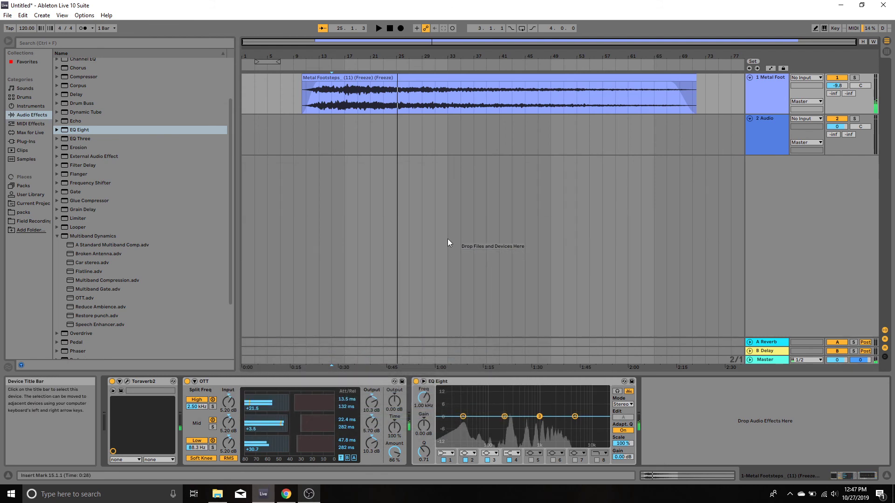
{"action": "left_click", "coordinate": [763, 102]}
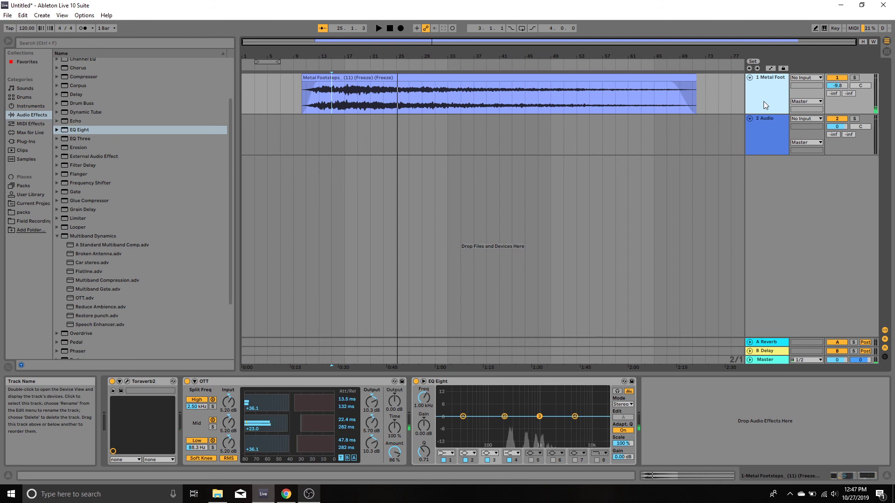
{"action": "right_click", "coordinate": [78, 218]}
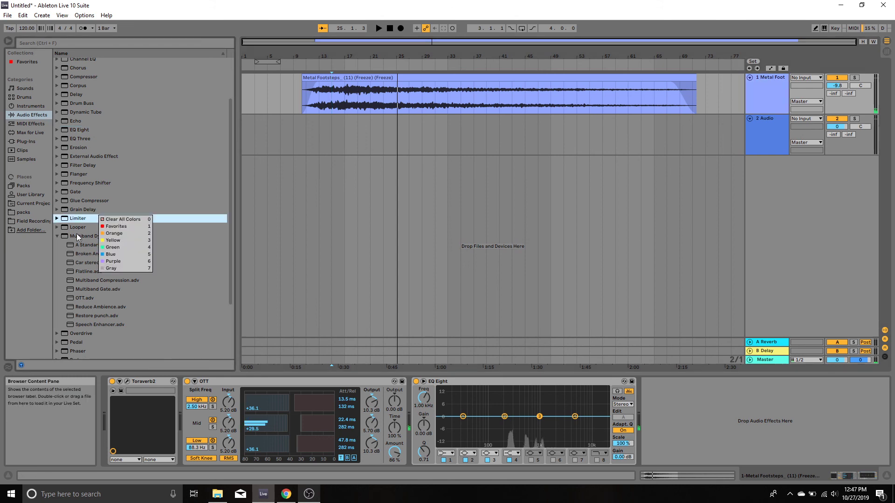
- Show the field recordings folder in the browser and collapse its Footsteps folder
{"action": "left_click", "coordinate": [28, 221]}
{"action": "left_click", "coordinate": [29, 221]}
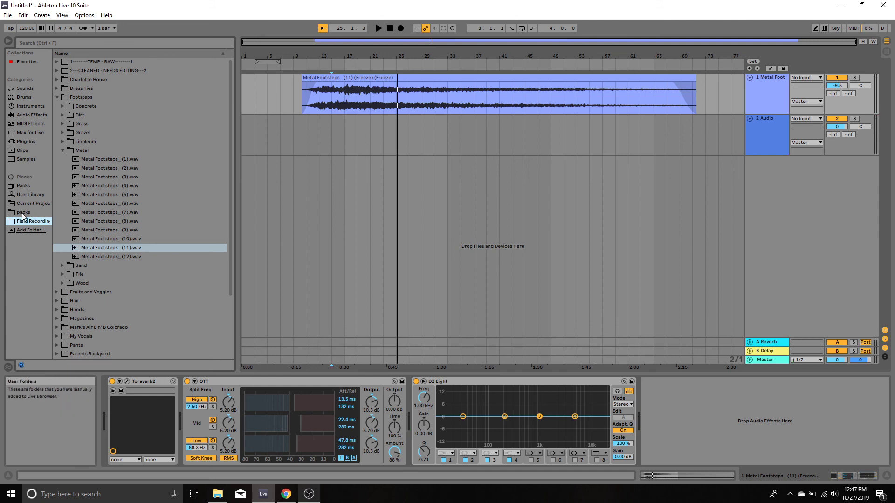
{"action": "left_click", "coordinate": [57, 98]}
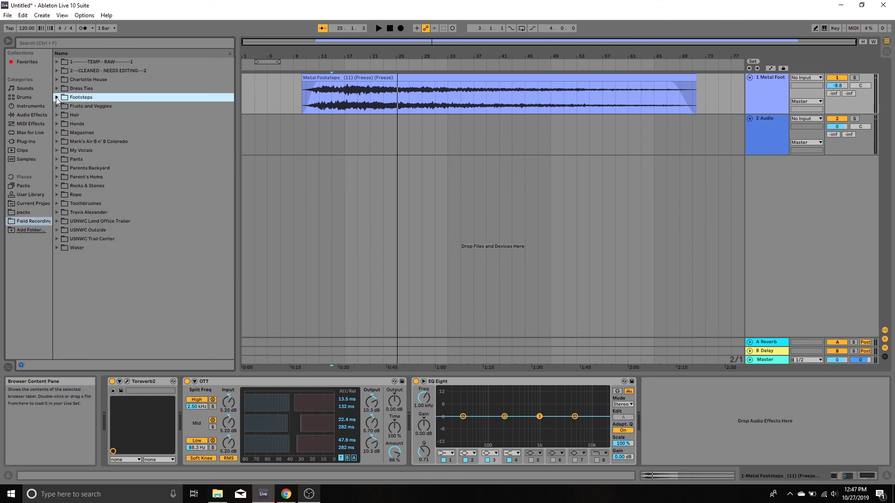
- Switch to File Explorer and open the Audio > Sound Design folder on the Samsung_T5 (D:) drive
{"action": "left_click", "coordinate": [217, 494]}
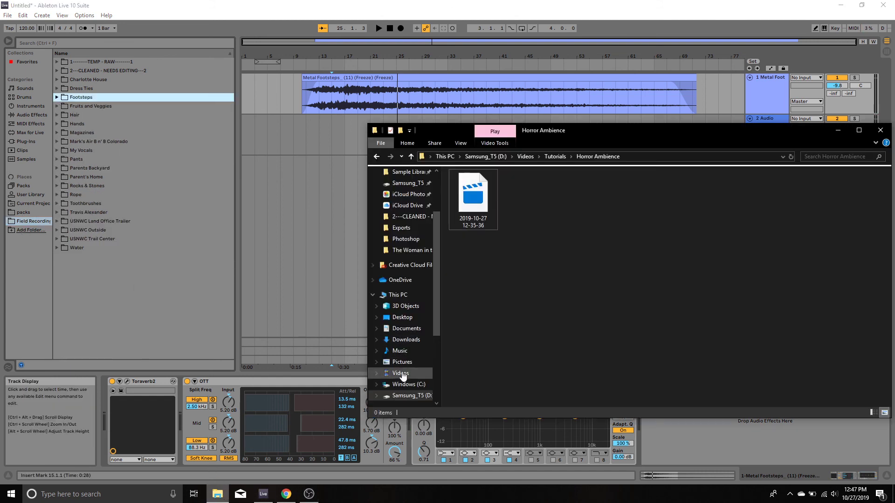
{"action": "left_click", "coordinate": [417, 396]}
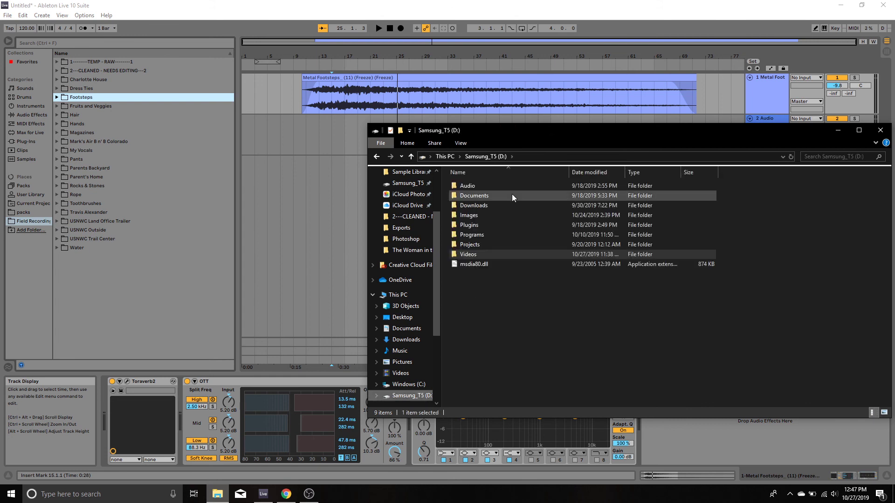
{"action": "double_click", "coordinate": [463, 186]}
{"action": "double_click", "coordinate": [481, 203]}
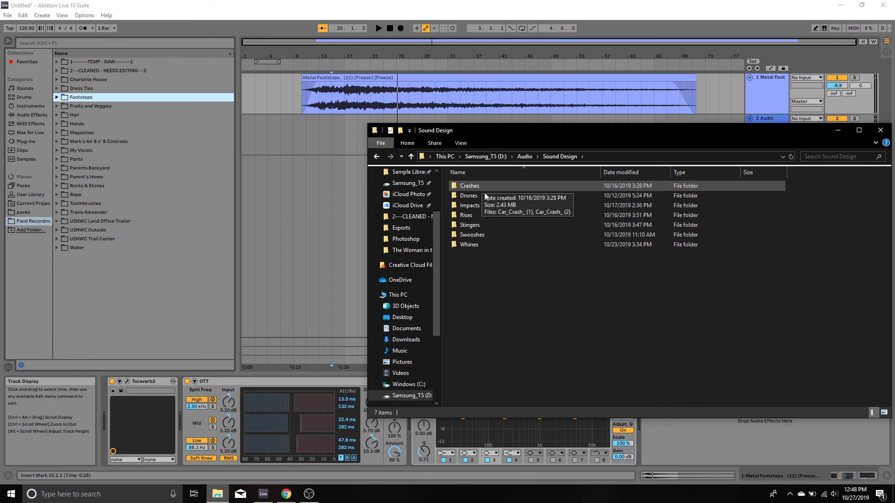
- Audition the Shock_Hit Hard sound from the Whines folder and close the music player
{"action": "double_click", "coordinate": [477, 244]}
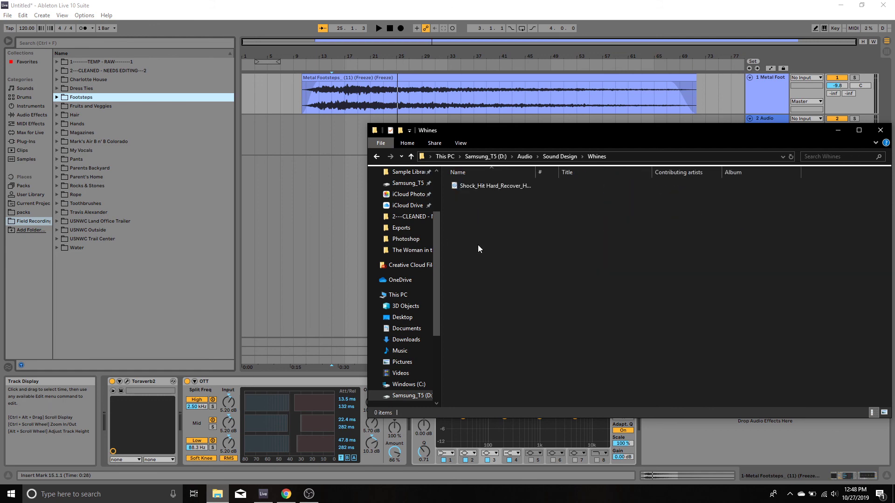
{"action": "left_click", "coordinate": [490, 186]}
{"action": "double_click", "coordinate": [488, 185]}
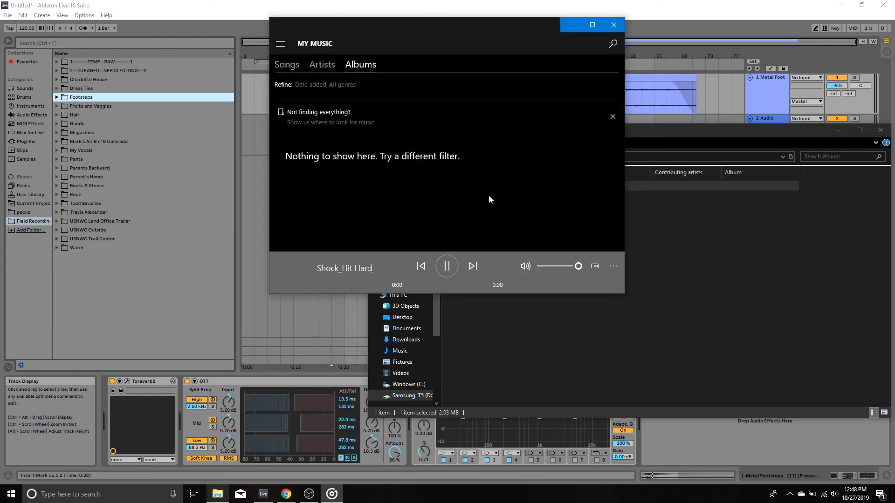
{"action": "left_click", "coordinate": [617, 27]}
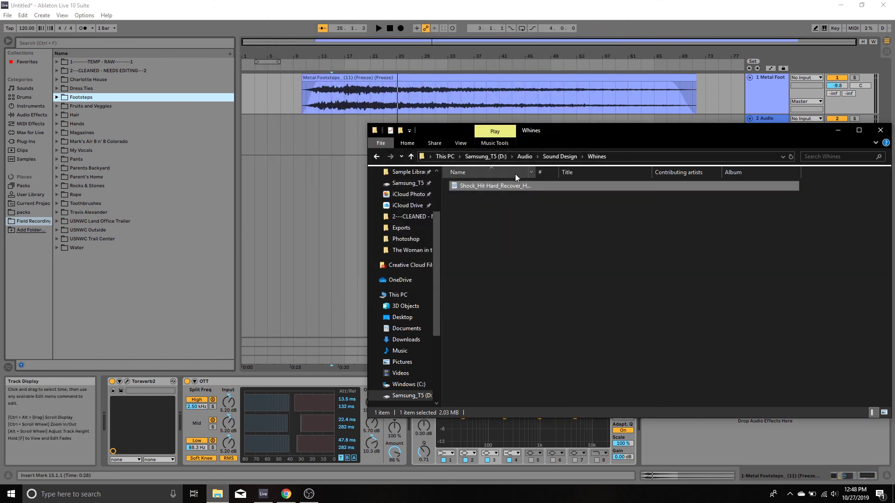
- Audition Dark_Tension_ (1) from the Stingers folder and place it on the second audio track at bar 17
{"action": "left_click", "coordinate": [571, 156]}
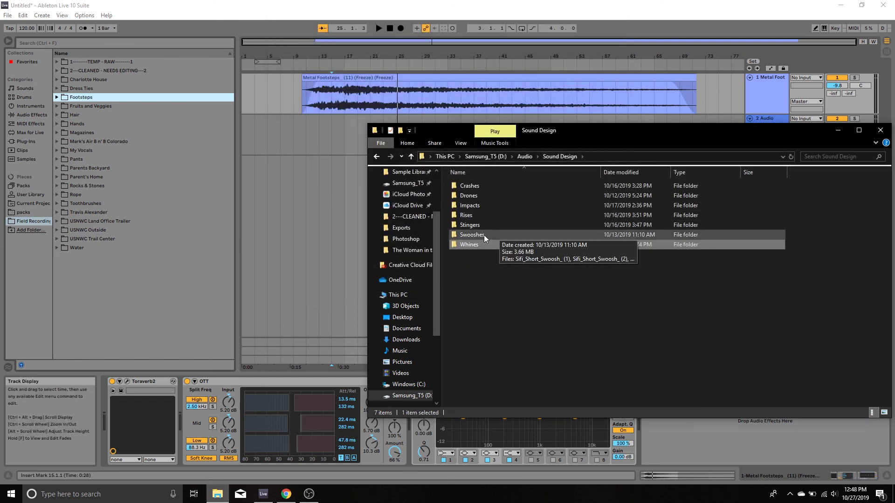
{"action": "double_click", "coordinate": [473, 225]}
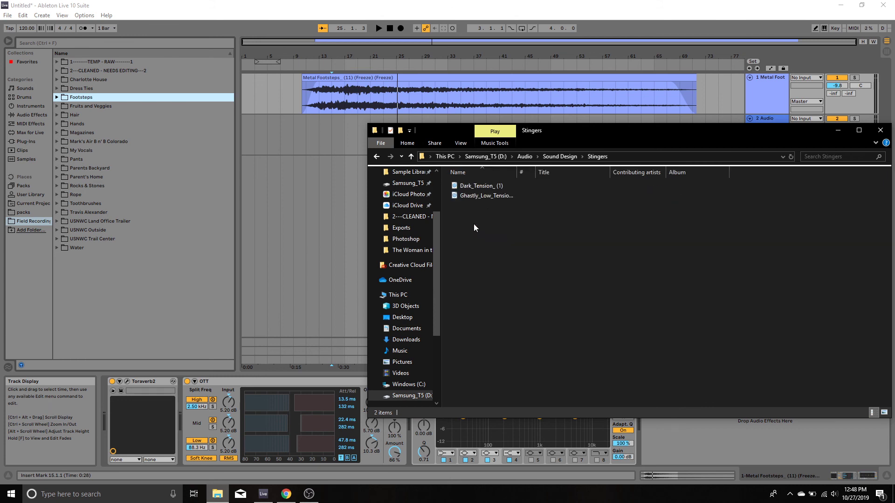
{"action": "double_click", "coordinate": [481, 186]}
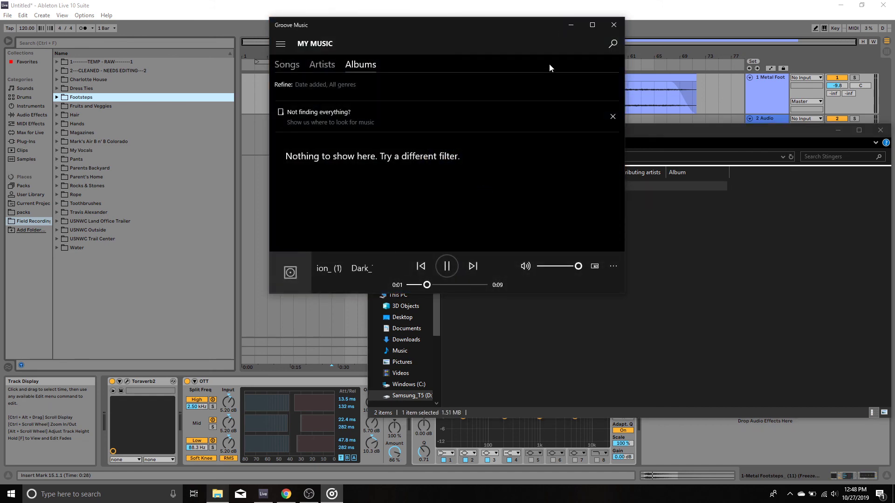
{"action": "left_click", "coordinate": [614, 25]}
{"action": "left_click_drag", "start_coordinate": [536, 133], "coordinate": [536, 209]}
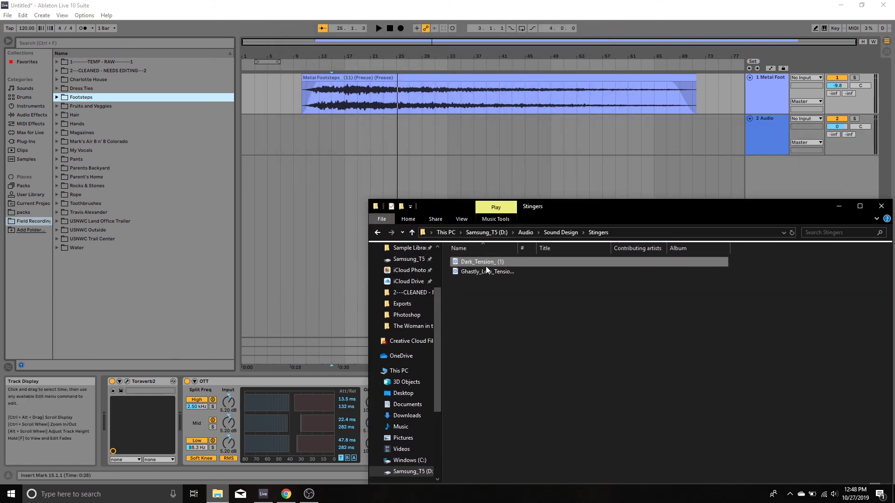
{"action": "left_click_drag", "start_coordinate": [486, 266], "coordinate": [347, 133]}
- Audition the Ghastly_Low_Tension_ (1) stinger and place it on a new third track at about bar 27
{"action": "left_click", "coordinate": [463, 273]}
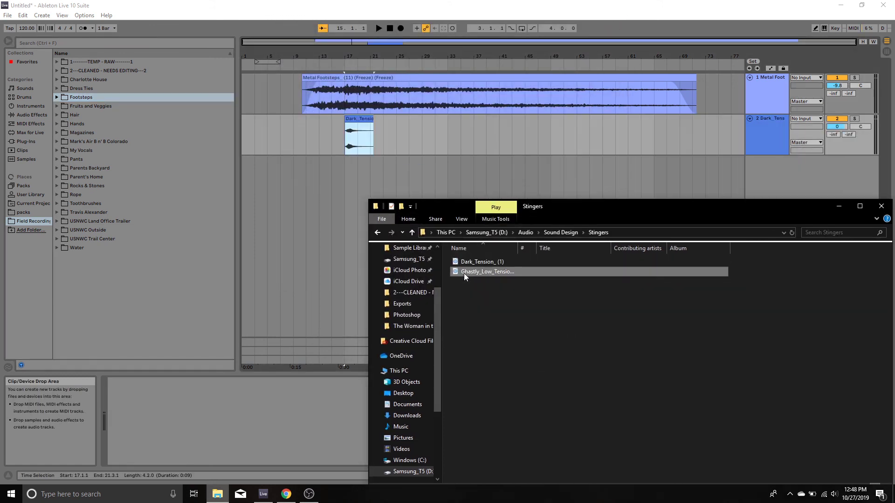
{"action": "double_click", "coordinate": [463, 273]}
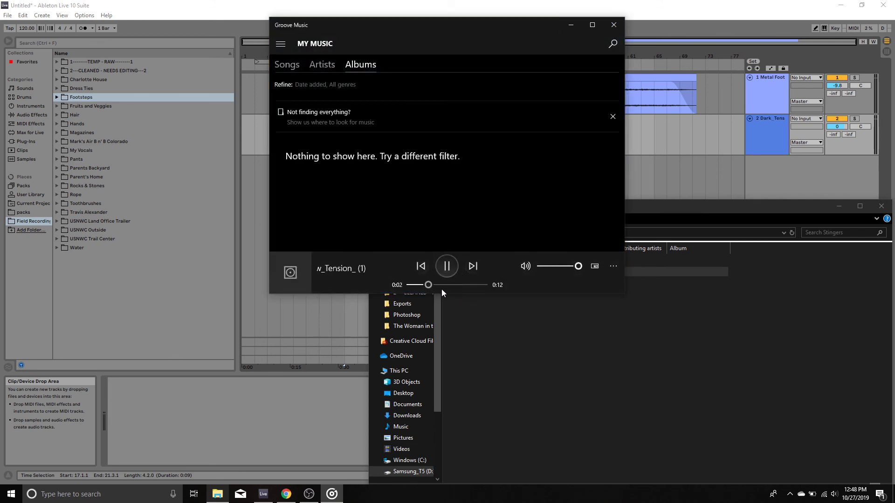
{"action": "left_click", "coordinate": [614, 25]}
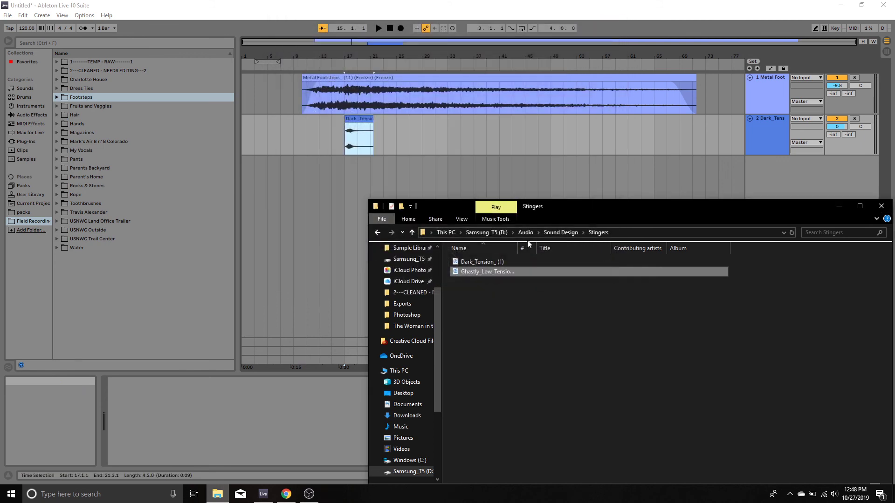
{"action": "mouse_move", "coordinate": [487, 271]}
{"action": "left_mouse_down"}
{"action": "mouse_move", "coordinate": [461, 200]}
{"action": "mouse_move", "coordinate": [405, 163]}
{"action": "left_mouse_up"}
{"action": "left_click", "coordinate": [642, 172]}
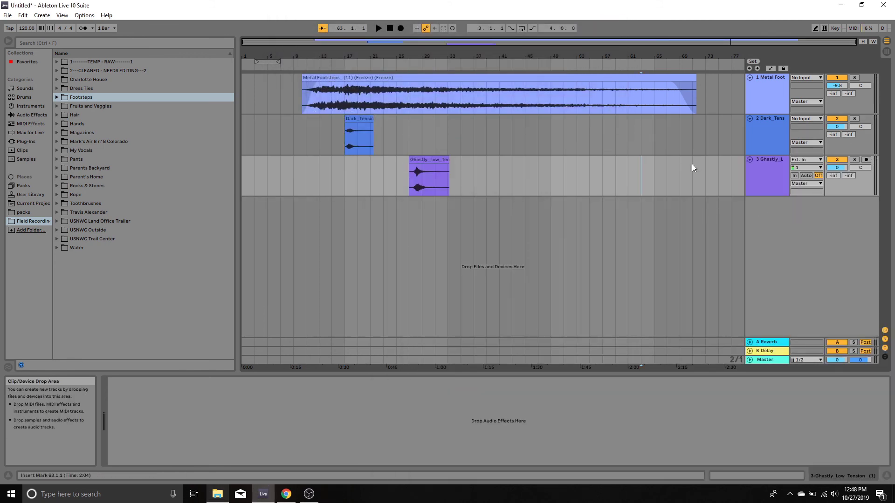
- Warp the Dark_Tension clip in Texture mode with a grain size of 263 and transpose it up 7 semitones
{"action": "double_click", "coordinate": [356, 127]}
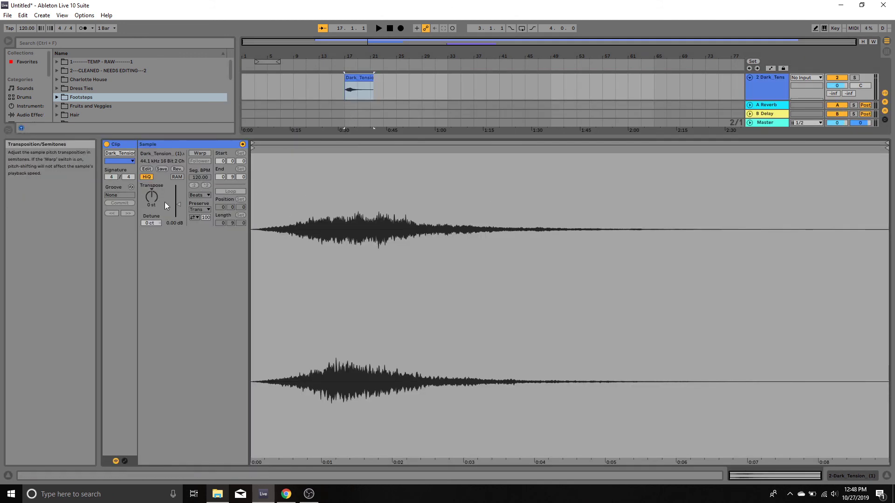
{"action": "left_click", "coordinate": [195, 153]}
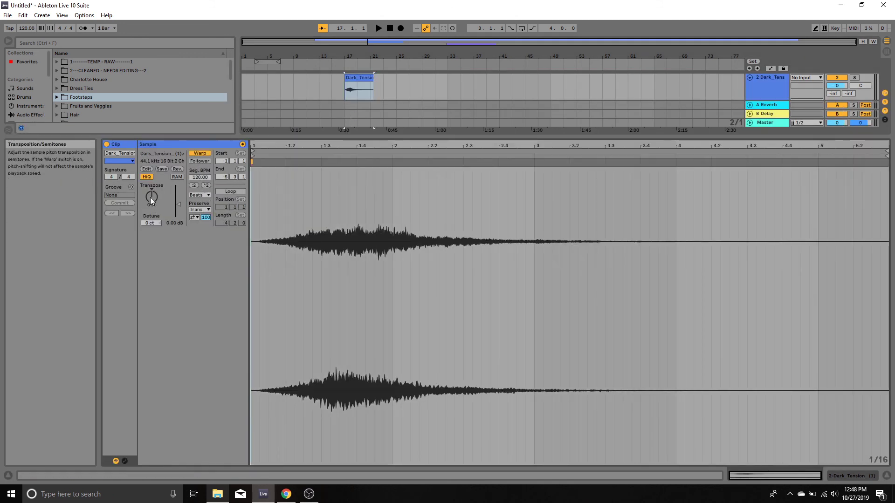
{"action": "left_click", "coordinate": [200, 195]}
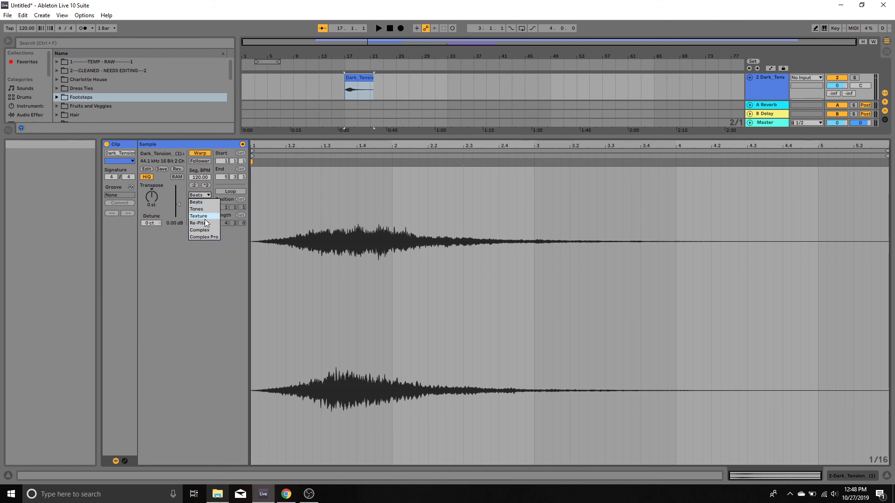
{"action": "left_click", "coordinate": [204, 217]}
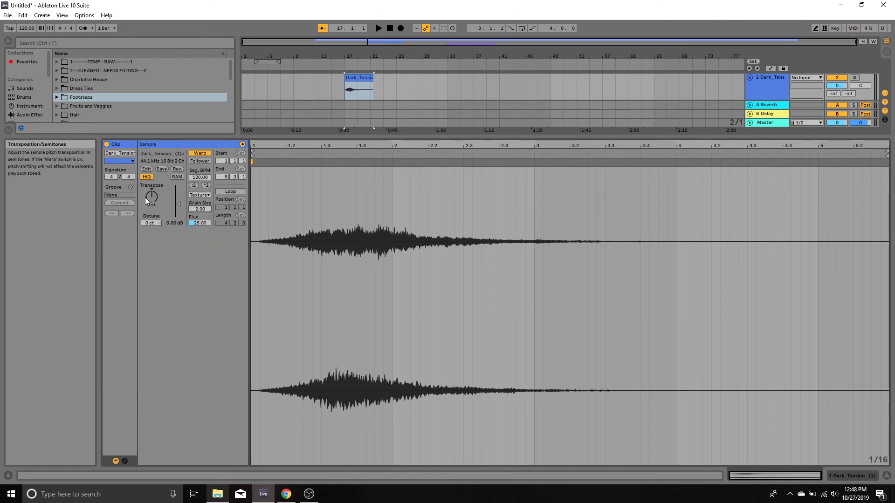
{"action": "left_click_drag", "start_coordinate": [196, 209], "coordinate": [197, 116]}
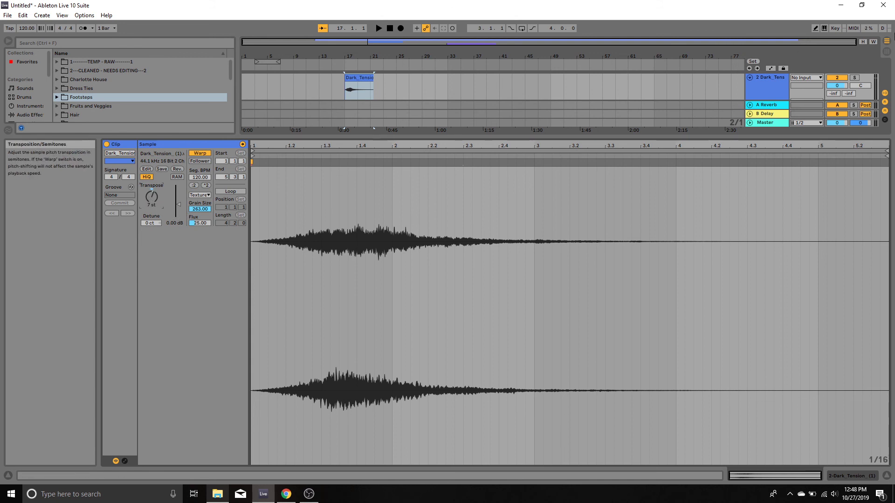
- Solo the Dark_Tension track, play it, and show its empty device chain
{"action": "key", "text": "space"}
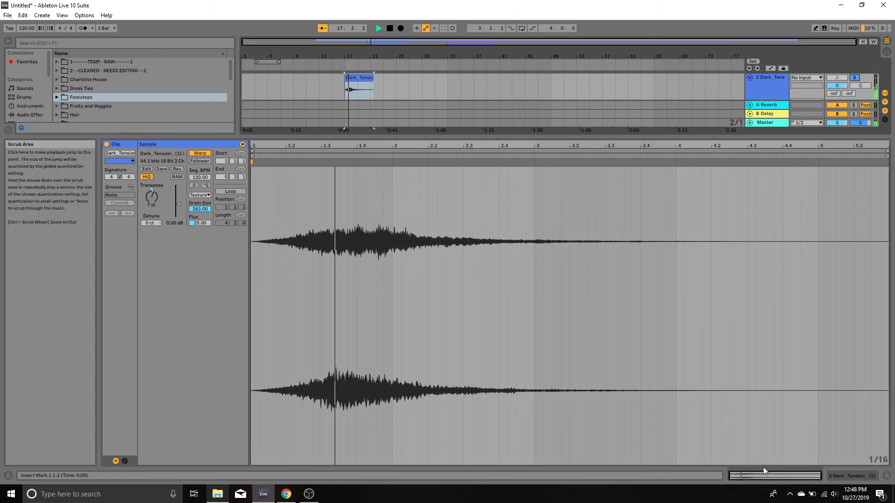
{"action": "left_click", "coordinate": [850, 476]}
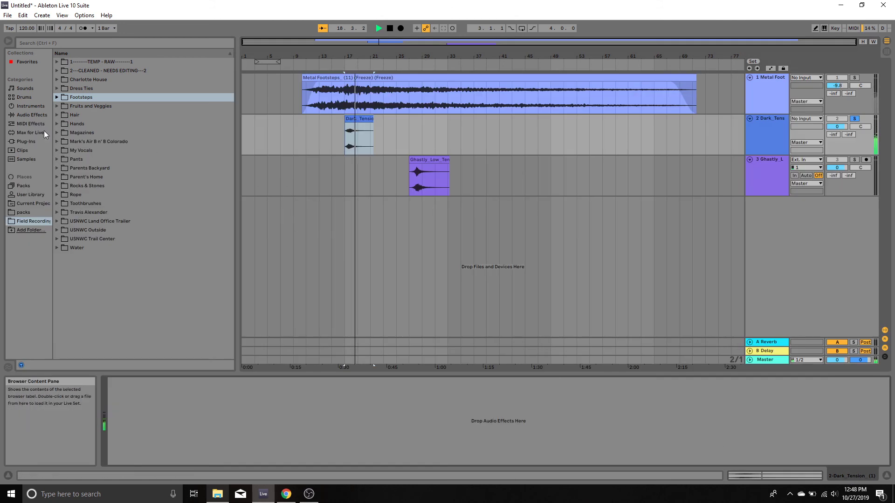
- Add an EQ Eight to the Dark_Tension track and make its first band a gentle low cut at about 119 Hz with Q 0.29
{"action": "left_click", "coordinate": [30, 115]}
{"action": "left_click", "coordinate": [77, 130]}
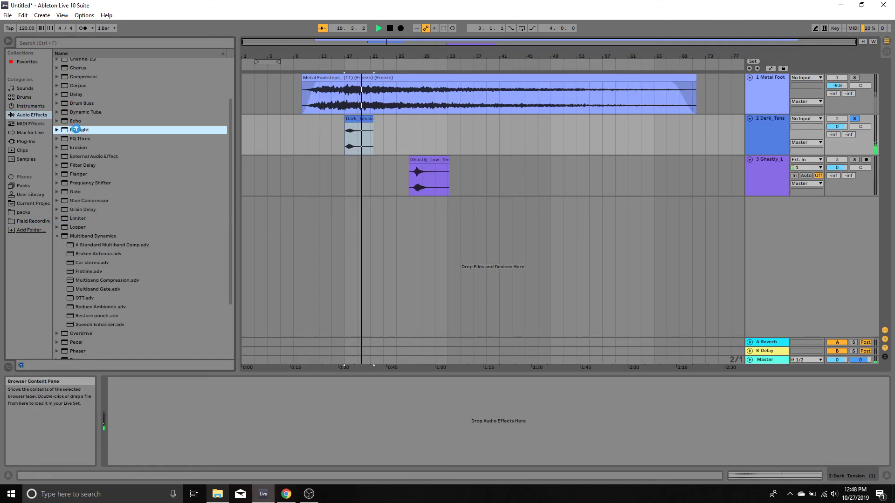
{"action": "double_click", "coordinate": [76, 130]}
{"action": "left_click", "coordinate": [142, 453]}
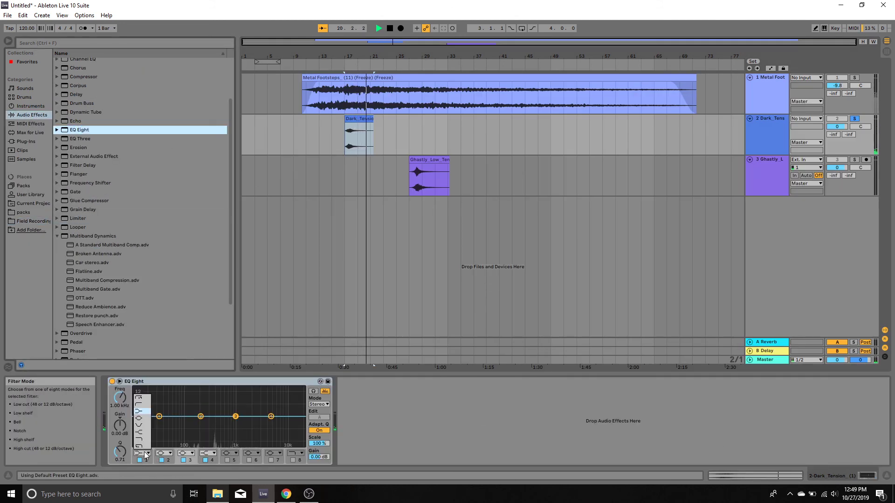
{"action": "left_click", "coordinate": [138, 411]}
{"action": "left_click_drag", "start_coordinate": [158, 417], "coordinate": [189, 433]}
{"action": "key", "text": "space"}
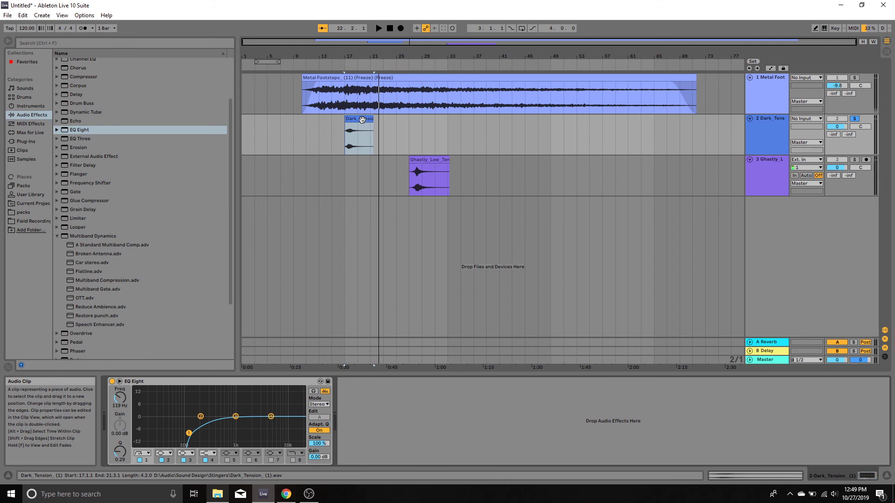
- Warp the Ghastly_Low_Tension clip in Texture mode with a grain size of 263
{"action": "double_click", "coordinate": [422, 160]}
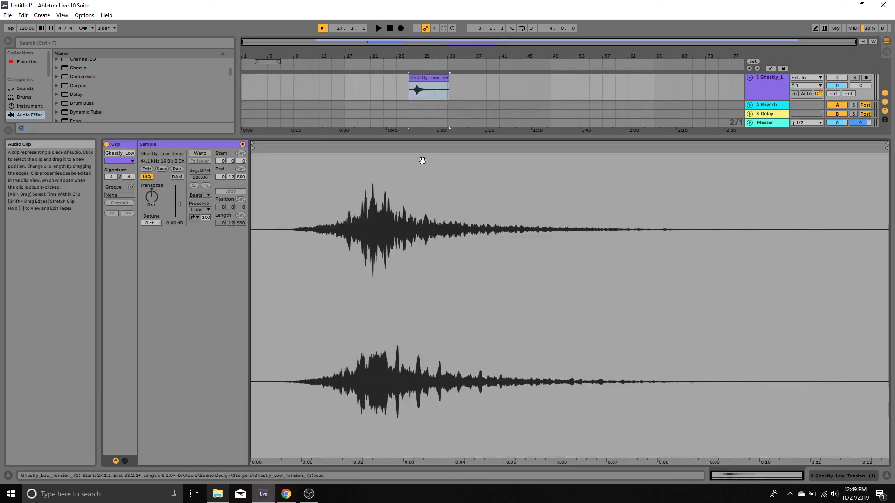
{"action": "left_click", "coordinate": [199, 153]}
{"action": "left_click", "coordinate": [200, 195]}
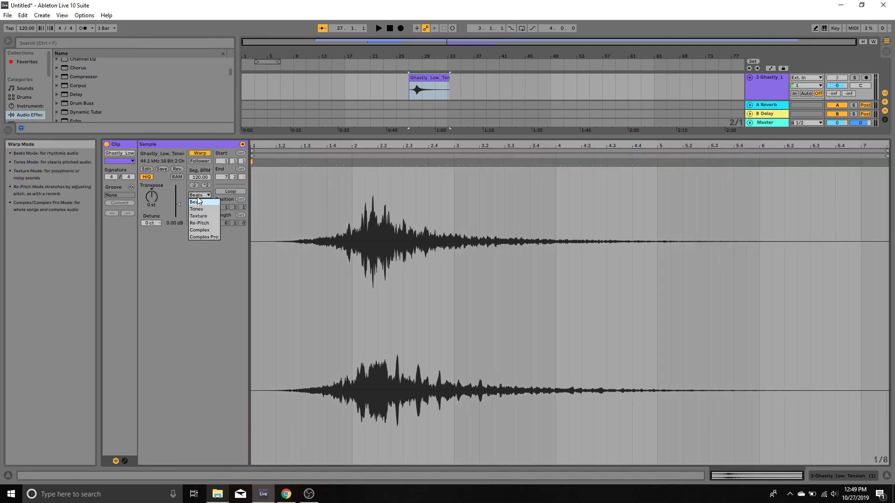
{"action": "left_click", "coordinate": [203, 216]}
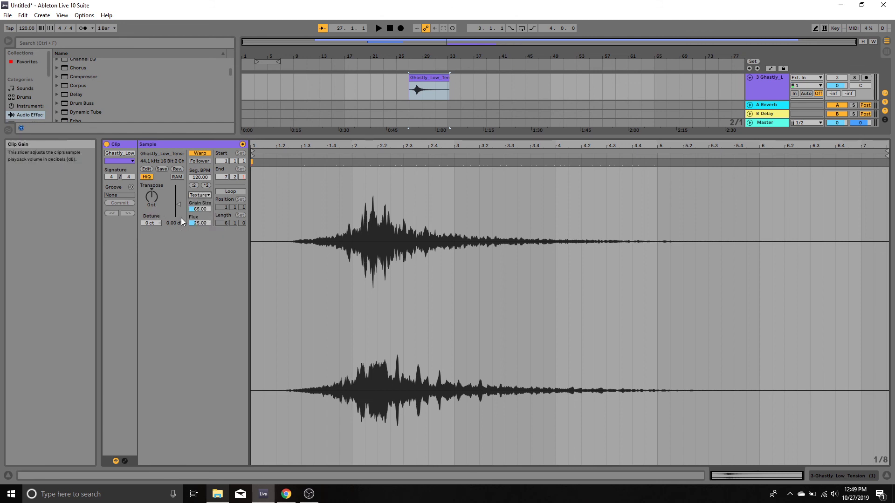
{"action": "left_click_drag", "start_coordinate": [199, 210], "coordinate": [153, 192]}
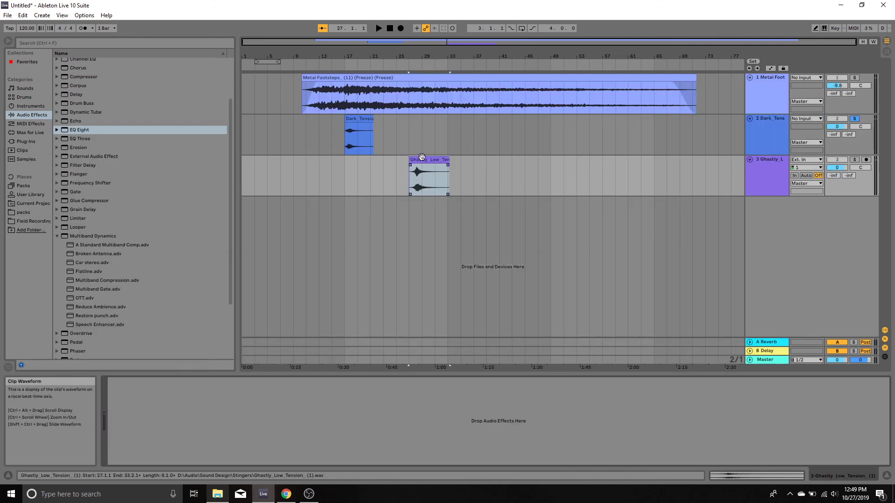
- Duplicate the Ghastly_Low_Tension clip onto a new fourth track at bar 21 and transpose the copy to -3 semitones
{"action": "left_click_drag", "start_coordinate": [425, 168], "coordinate": [382, 202]}
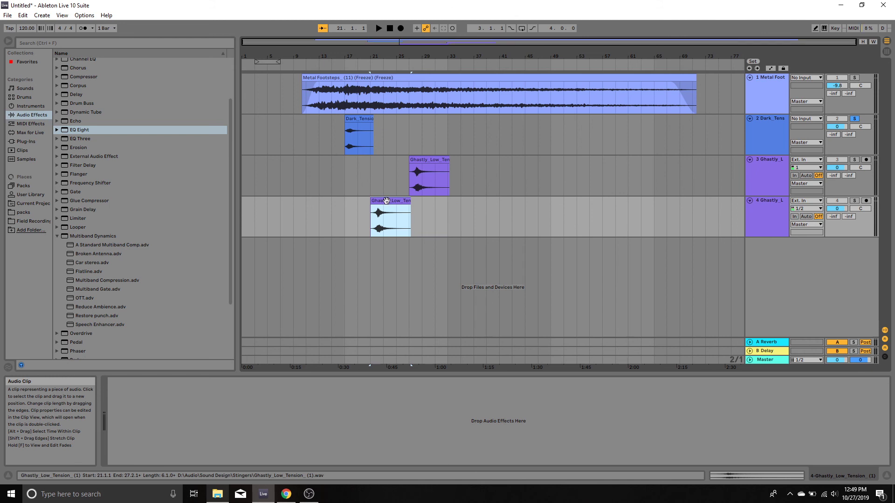
{"action": "double_click", "coordinate": [382, 202]}
{"action": "scroll", "coordinate": [152, 196], "scroll_direction": "down", "scroll_amount": 1}
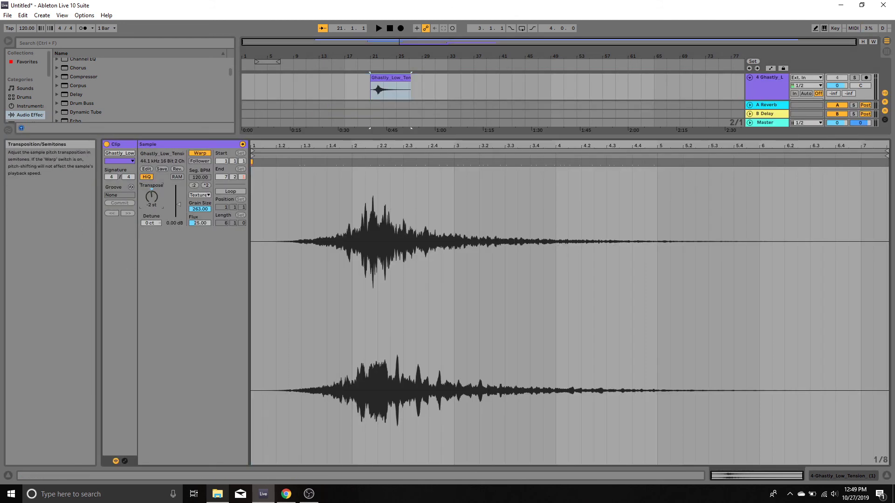
{"action": "left_click", "coordinate": [849, 476]}
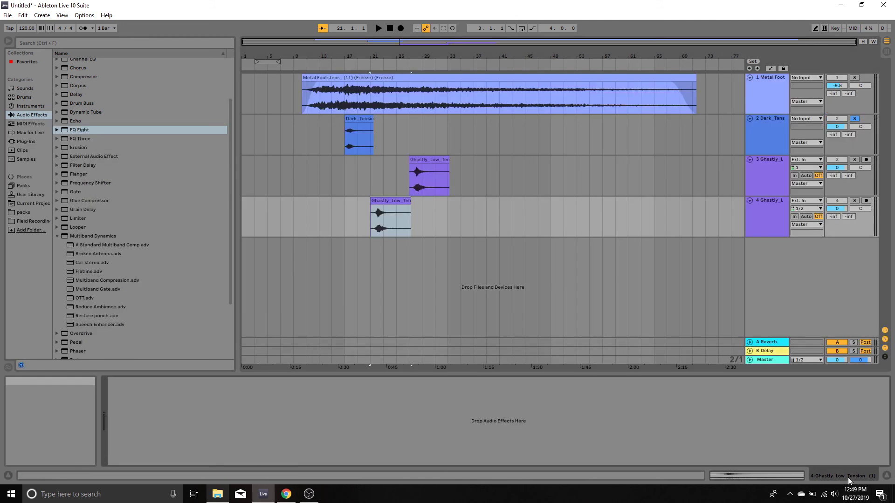
- Unsolo the Dark_Tension track and lower the fourth track's volume to -12.6 dB while playing from bar 21
{"action": "left_click", "coordinate": [306, 140]}
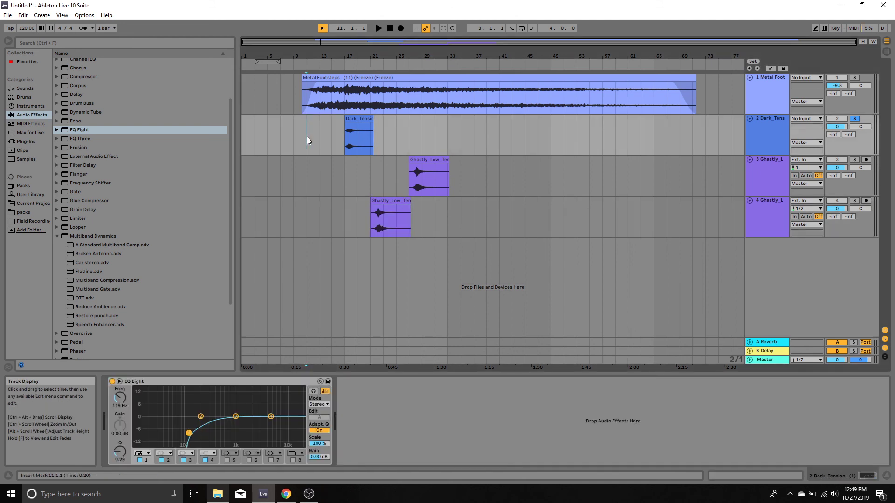
{"action": "left_click", "coordinate": [854, 118]}
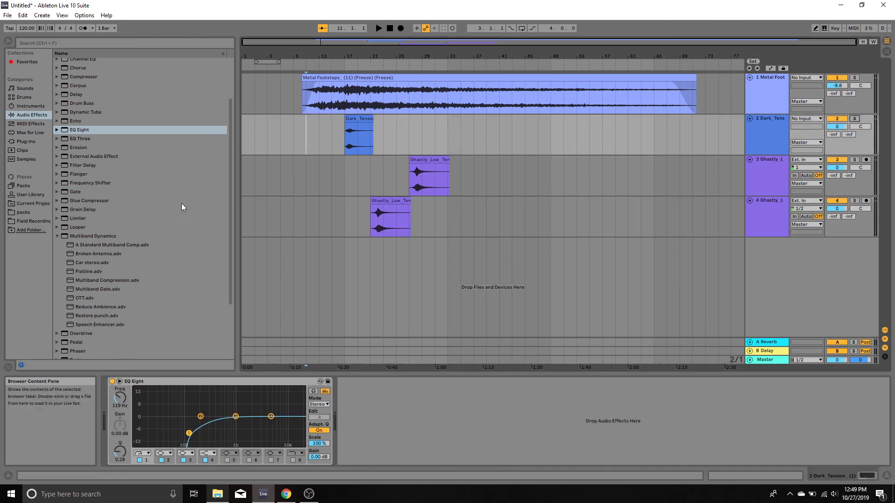
{"action": "left_click", "coordinate": [371, 219]}
{"action": "key", "text": "space"}
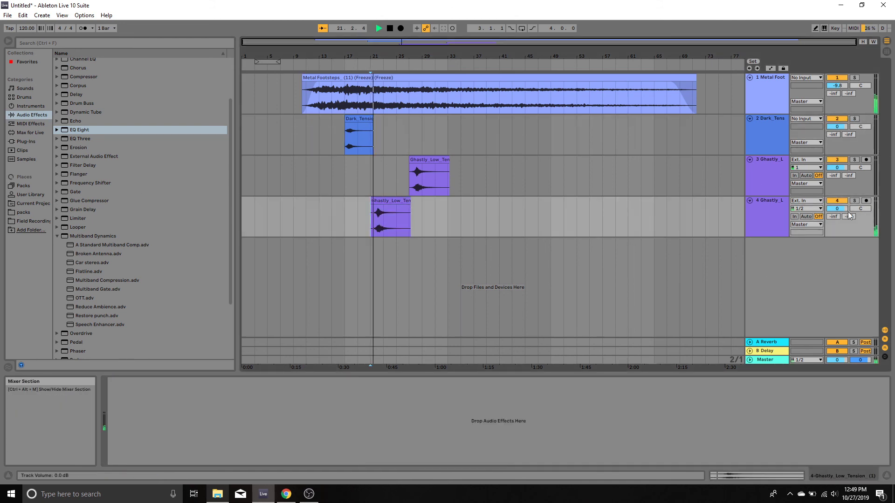
{"action": "left_click_drag", "start_coordinate": [837, 208], "coordinate": [837, 228]}
{"action": "key", "text": "space"}
{"action": "key", "text": "space"}
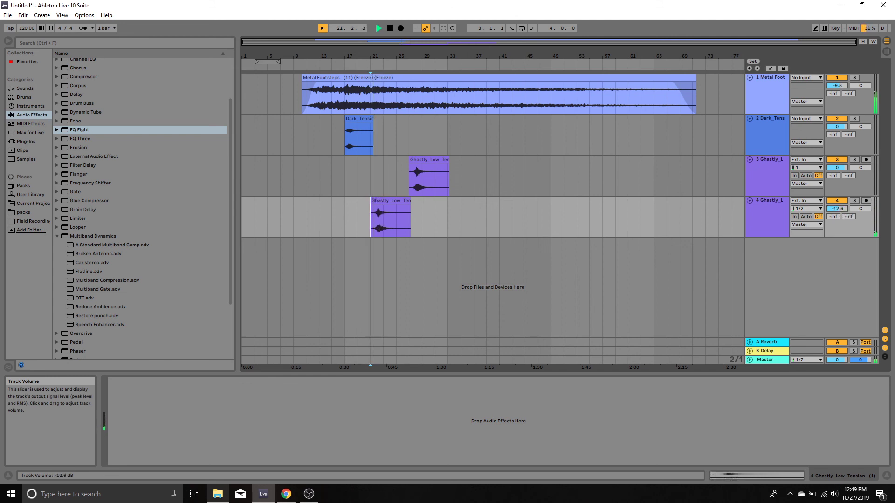
- Add an EQ Eight to the fourth track and make its first band a low cut at about 116 Hz with Q 0.29
{"action": "left_click", "coordinate": [760, 216]}
{"action": "key", "text": "space"}
{"action": "double_click", "coordinate": [87, 130]}
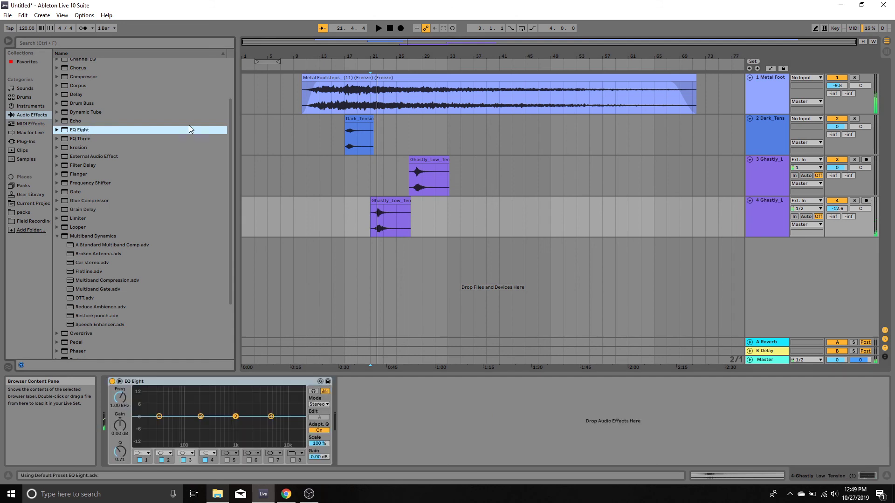
{"action": "left_click", "coordinate": [142, 453]}
{"action": "left_click", "coordinate": [139, 398]}
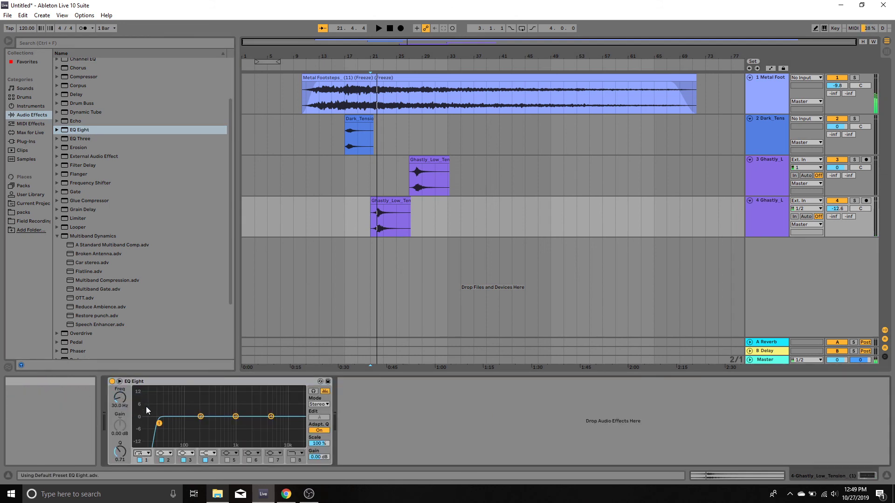
{"action": "left_click_drag", "start_coordinate": [159, 416], "coordinate": [188, 433]}
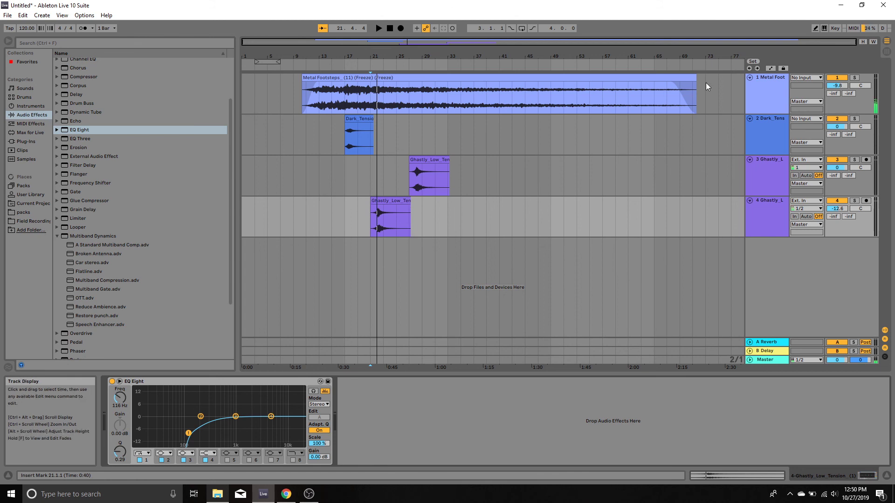
- Freeze and flatten the Metal Footsteps track, and make its main clip and tail one continuous clip
{"action": "right_click", "coordinate": [767, 101]}
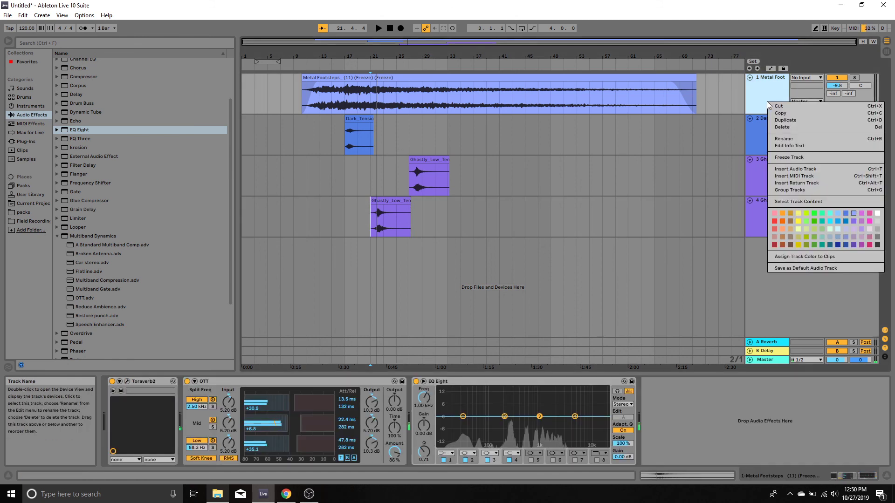
{"action": "left_click", "coordinate": [788, 157]}
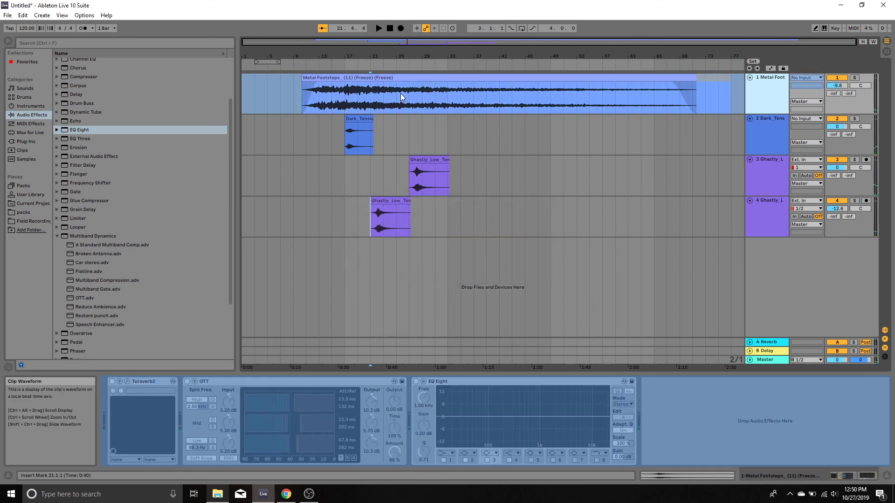
{"action": "right_click", "coordinate": [762, 94]}
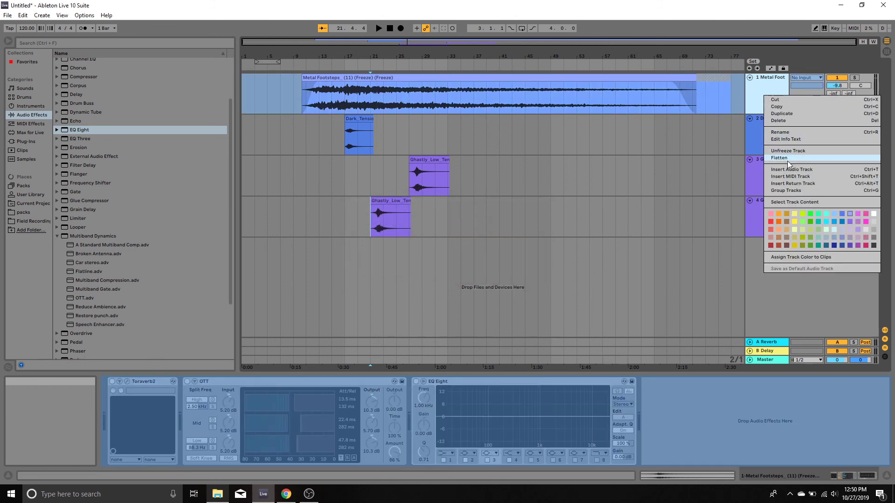
{"action": "left_click", "coordinate": [787, 158]}
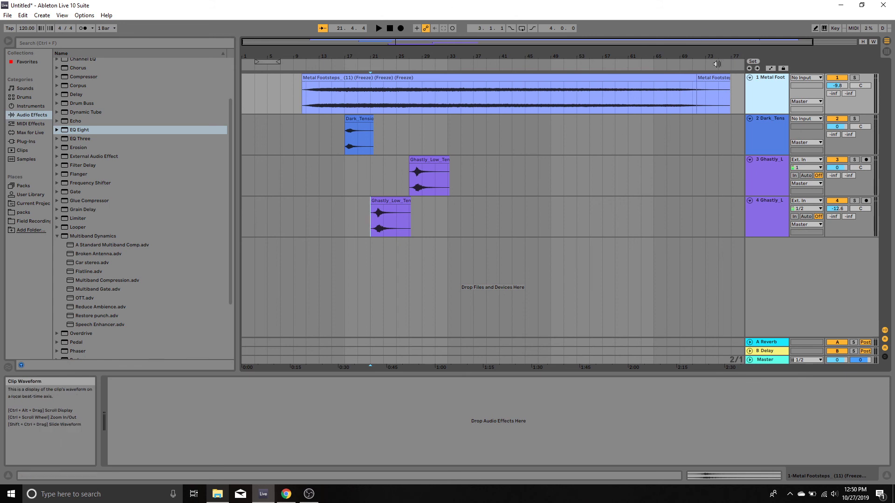
{"action": "left_click", "coordinate": [697, 78]}
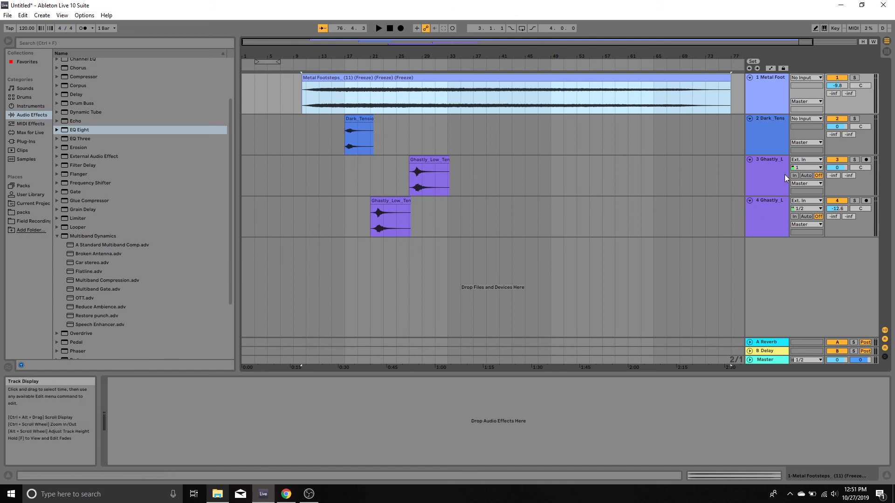
- Copy the fourth track's EQ Eight low cut onto the third track's Ghastly_Low_Tension stinger
{"action": "left_click", "coordinate": [769, 211]}
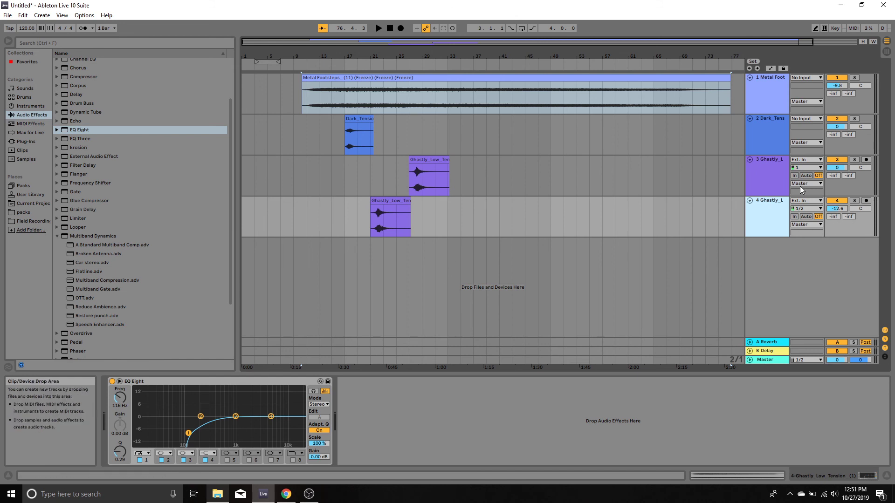
{"action": "left_click", "coordinate": [469, 179]}
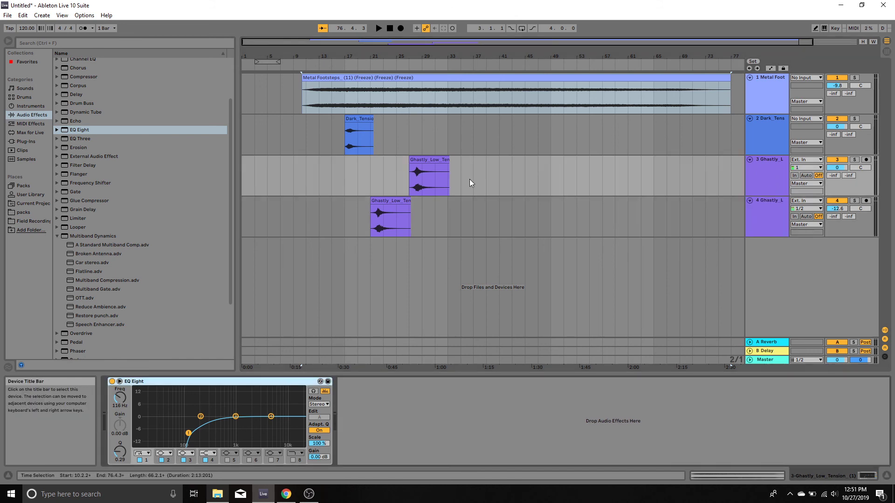
{"action": "left_click", "coordinate": [335, 87]}
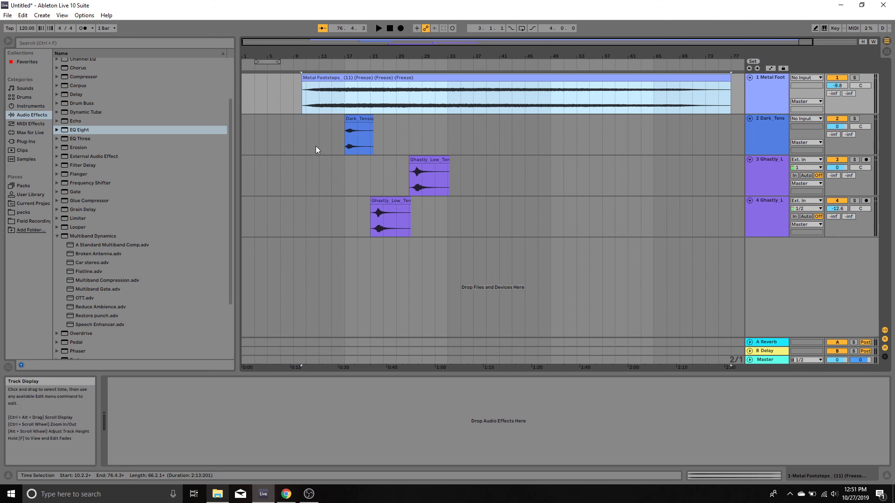
- During playback from bar 11, pan track 4 to 19L, set Dark_Tension to -5.3 dB and 12R, and track 3 to -9.9 dB and 26R
{"action": "left_click", "coordinate": [306, 139]}
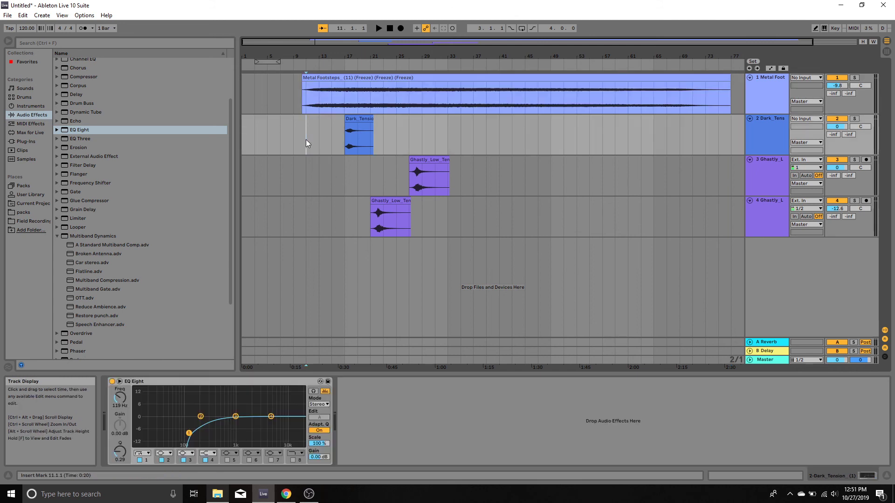
{"action": "key", "text": "space"}
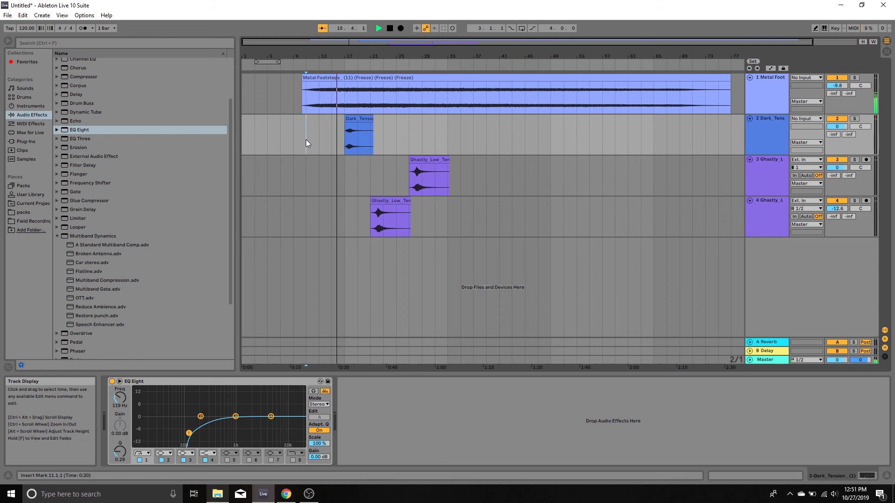
{"action": "left_click_drag", "start_coordinate": [861, 208], "coordinate": [860, 218]}
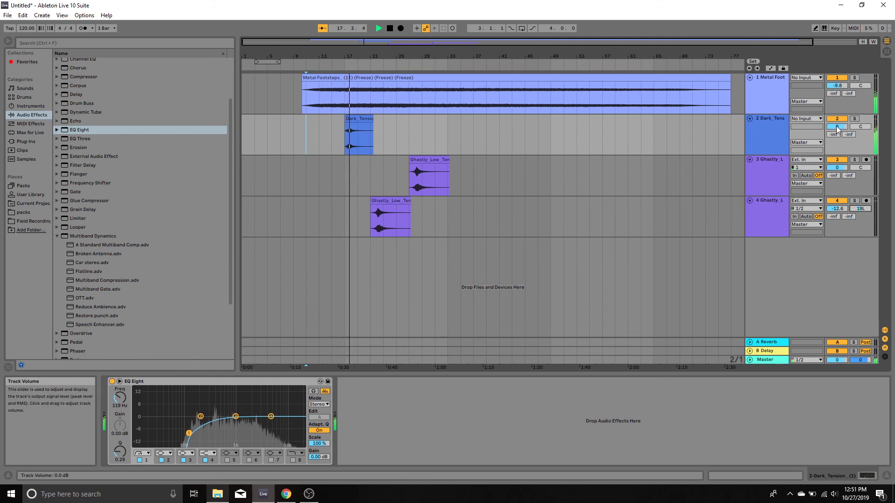
{"action": "mouse_move", "coordinate": [836, 128]}
{"action": "left_mouse_down"}
{"action": "mouse_move", "coordinate": [862, 121]}
{"action": "mouse_move", "coordinate": [842, 128]}
{"action": "left_mouse_up"}
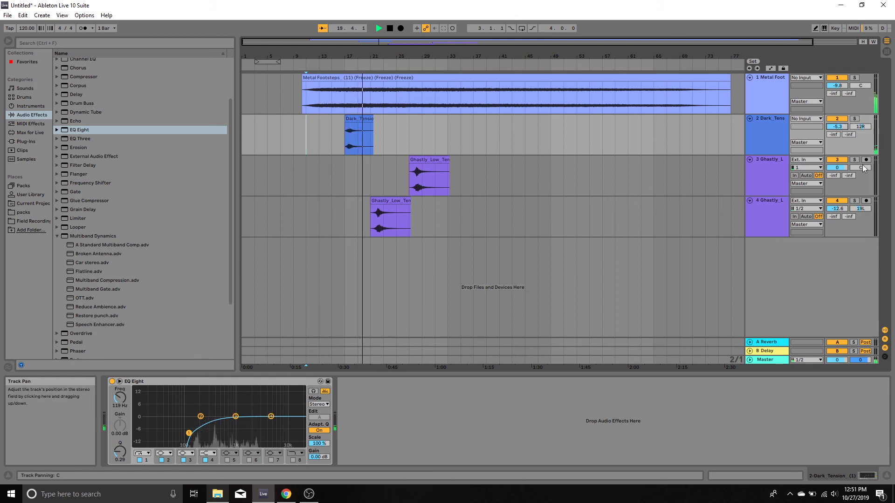
{"action": "left_click_drag", "start_coordinate": [862, 164], "coordinate": [862, 152]}
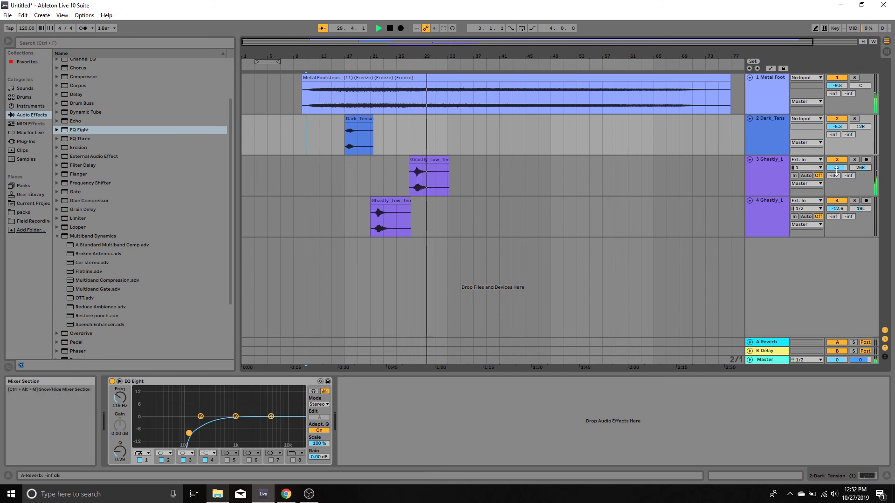
{"action": "mouse_move", "coordinate": [836, 169]}
{"action": "left_mouse_down"}
{"action": "mouse_move", "coordinate": [836, 180]}
{"action": "mouse_move", "coordinate": [833, 170]}
{"action": "left_mouse_up"}
{"action": "key", "text": "space"}
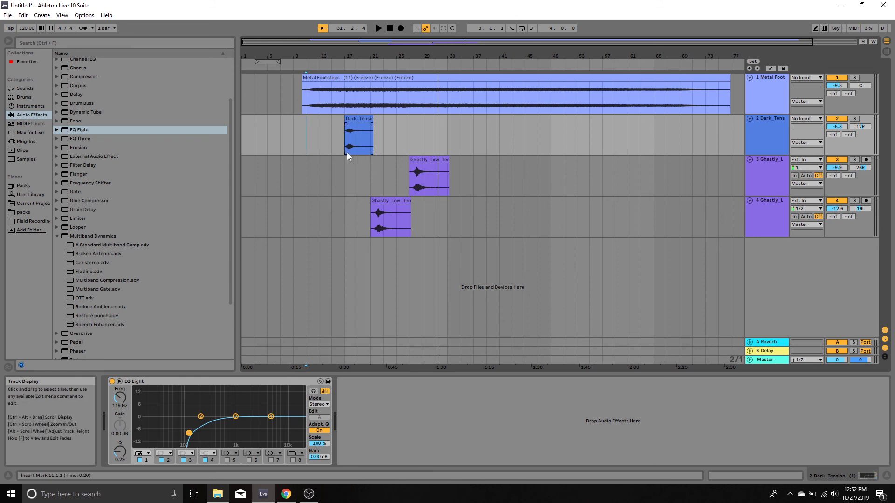
- Highlight the three stinger clips together, and select the Metal Footsteps clip and play its opening
{"action": "mouse_move", "coordinate": [332, 133]}
{"action": "left_mouse_down"}
{"action": "mouse_move", "coordinate": [421, 205]}
{"action": "mouse_move", "coordinate": [462, 212]}
{"action": "left_mouse_up"}
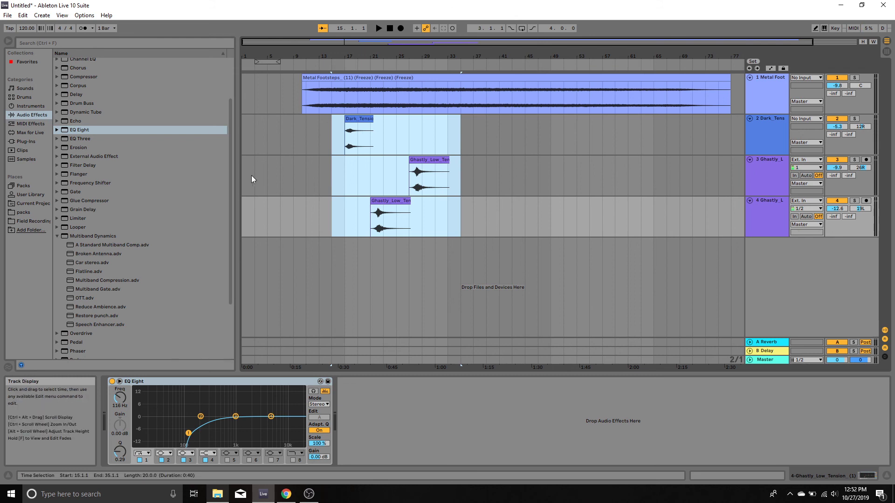
{"action": "left_click", "coordinate": [358, 102]}
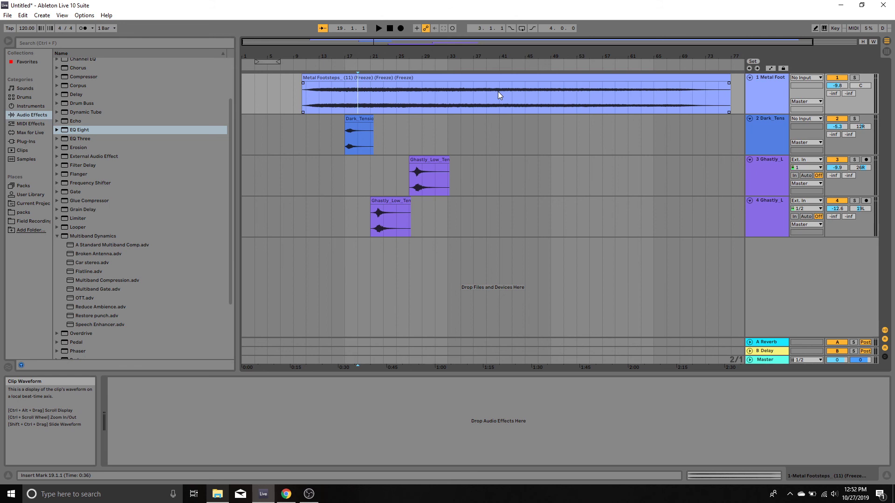
{"action": "left_click", "coordinate": [443, 78]}
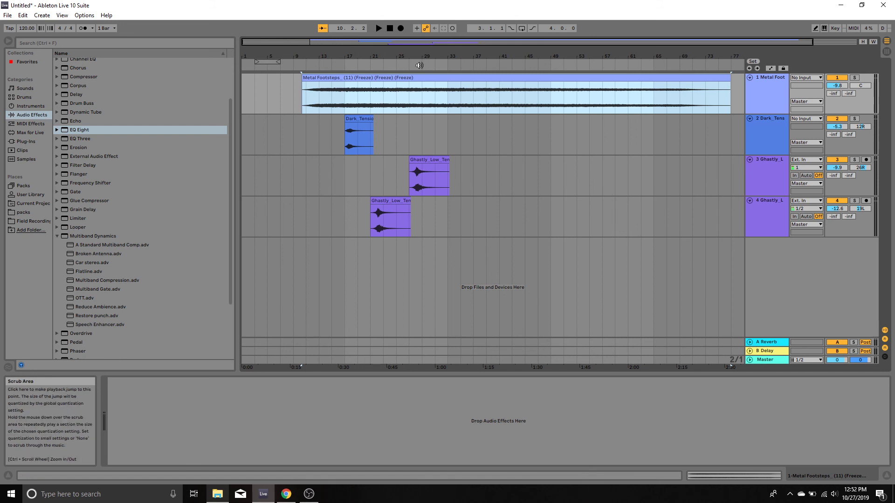
{"action": "key", "text": "space"}
{"action": "key", "text": "space"}
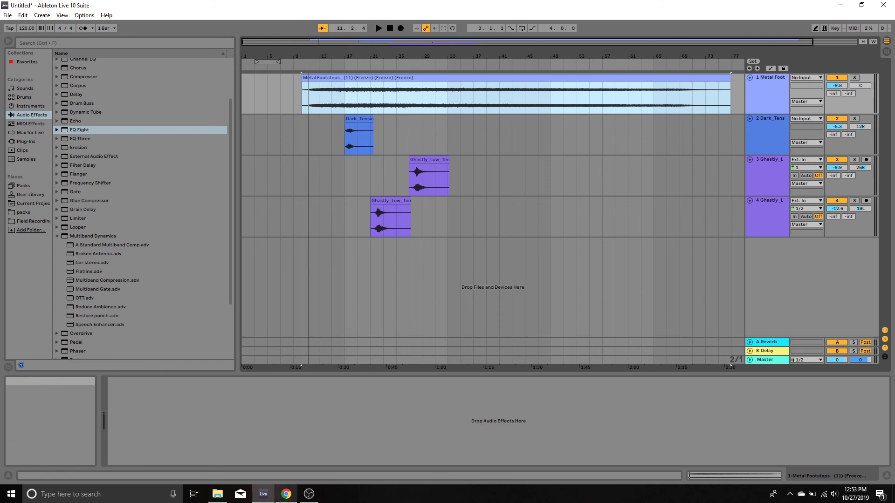
{"action": "left_click", "coordinate": [309, 494]}
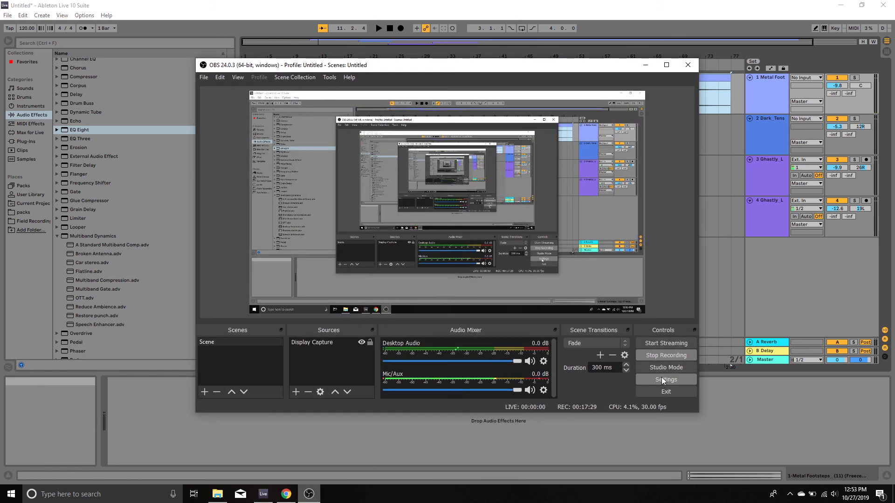